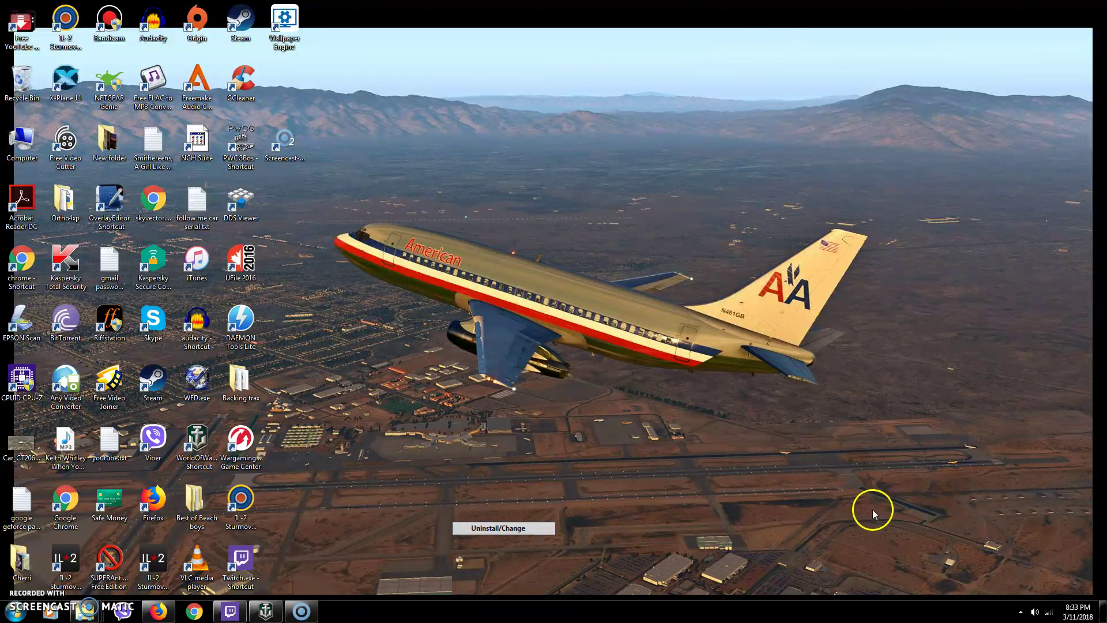
# Step: Pause Kaspersky Total Security protection with the indefinite Pause option and dismiss the resulting notification
pyautogui.click(1021, 612)
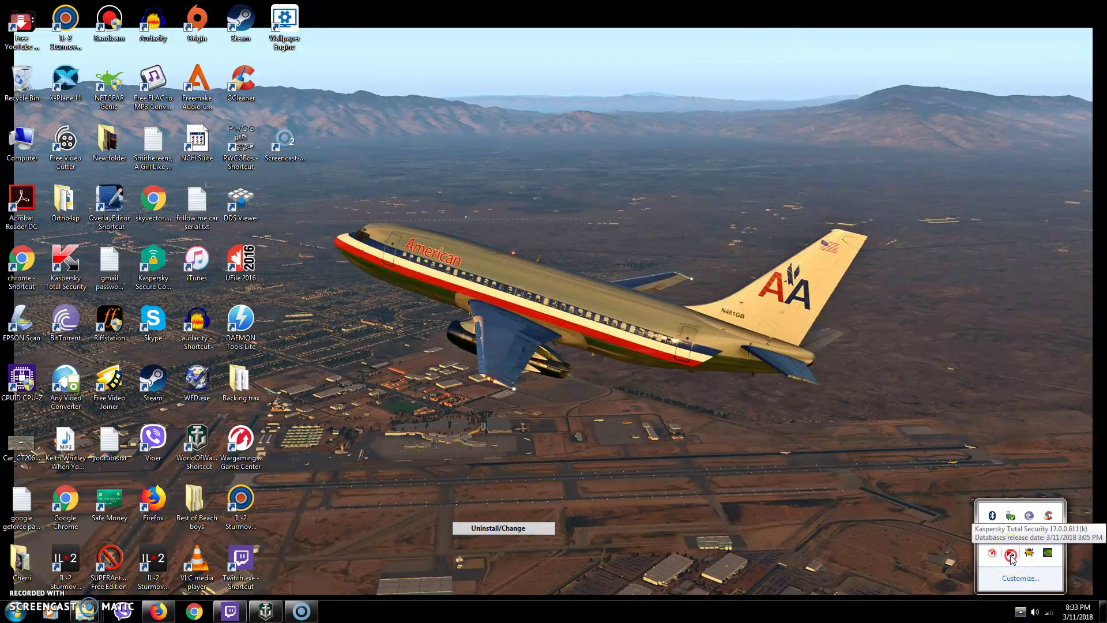
pyautogui.rightClick(1010, 555)
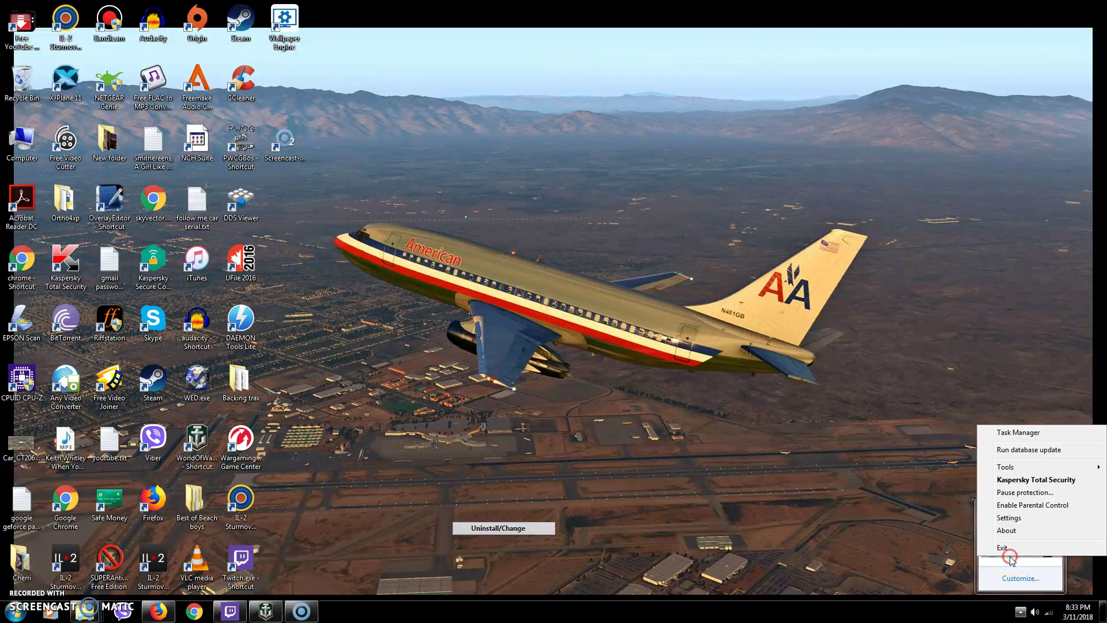
pyautogui.click(1008, 496)
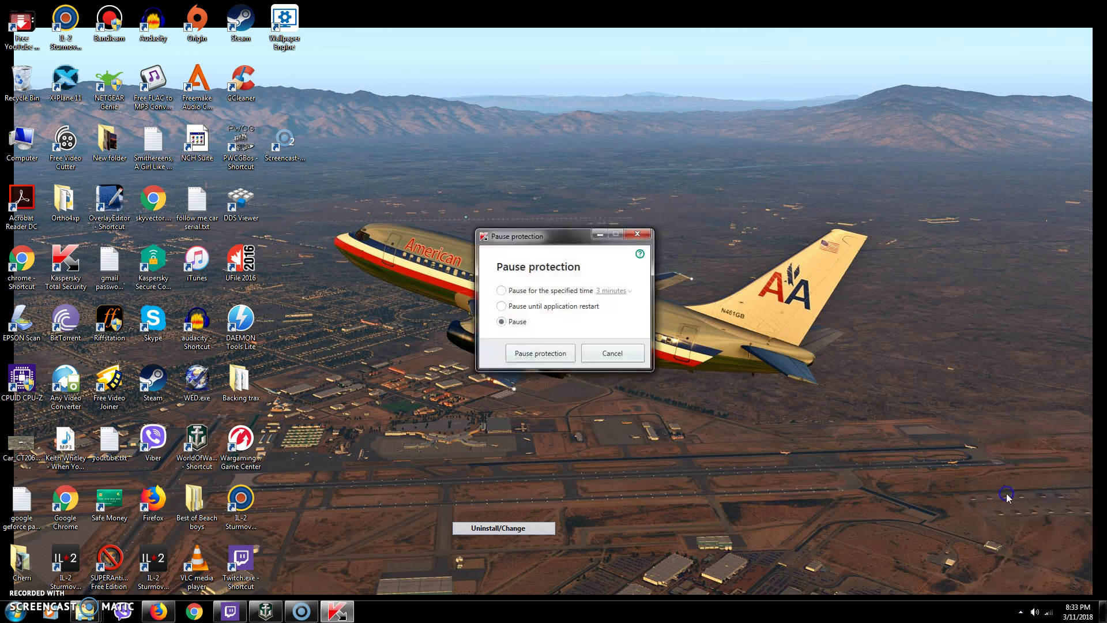
pyautogui.click(545, 355)
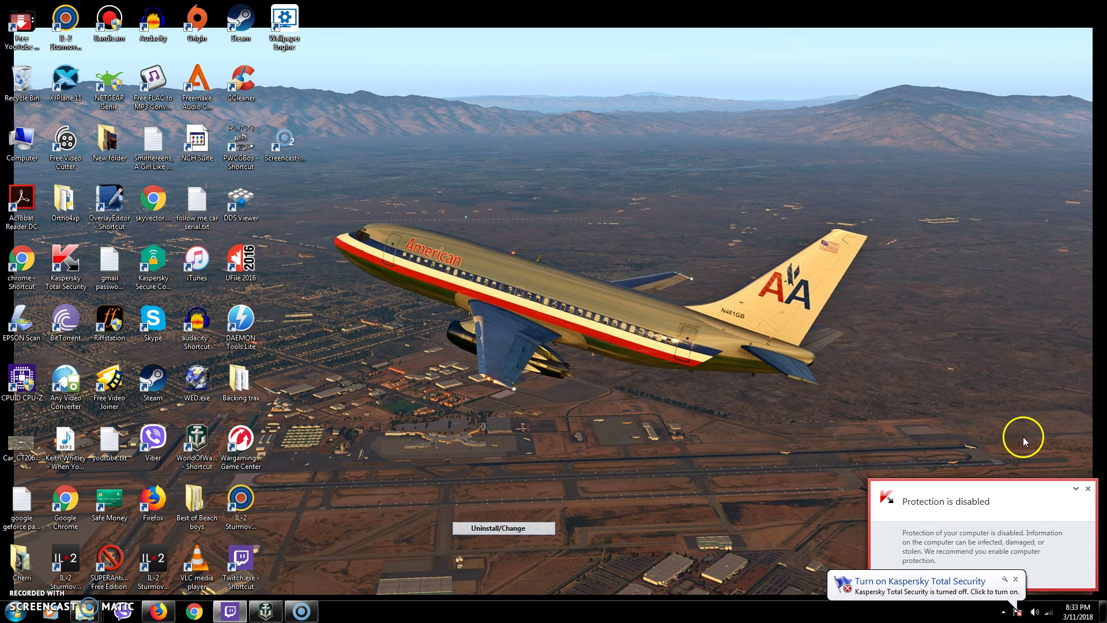
pyautogui.click(1089, 490)
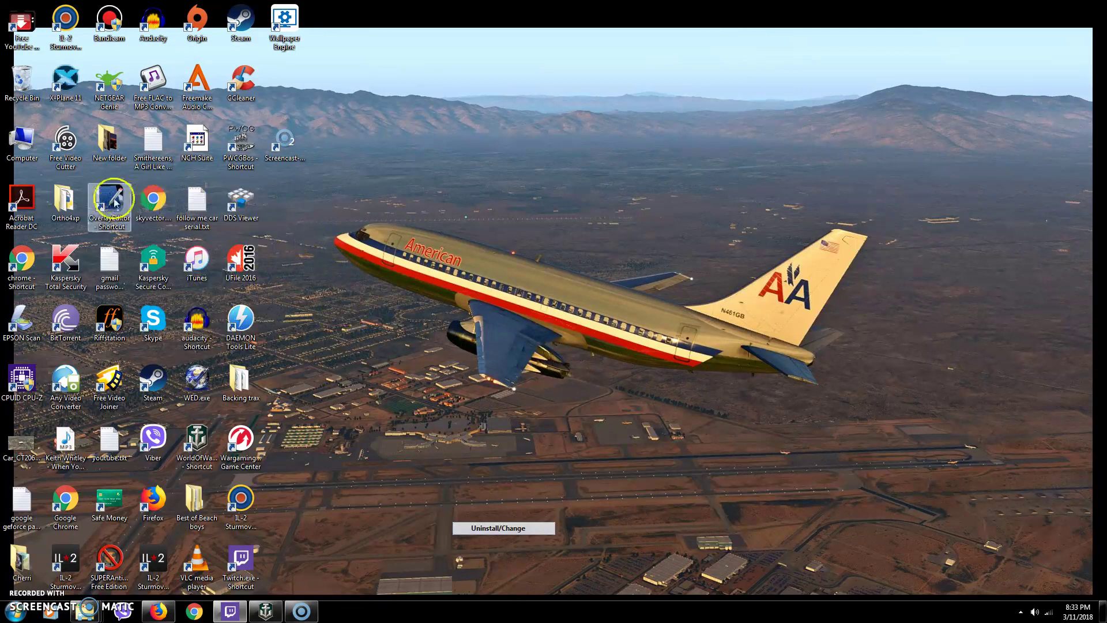
# Step: Run Ortho4XP_v120b.exe from the bin folder inside the desktop's Ortho4xp folder, allowing it past the security warning
pyautogui.click(67, 199)
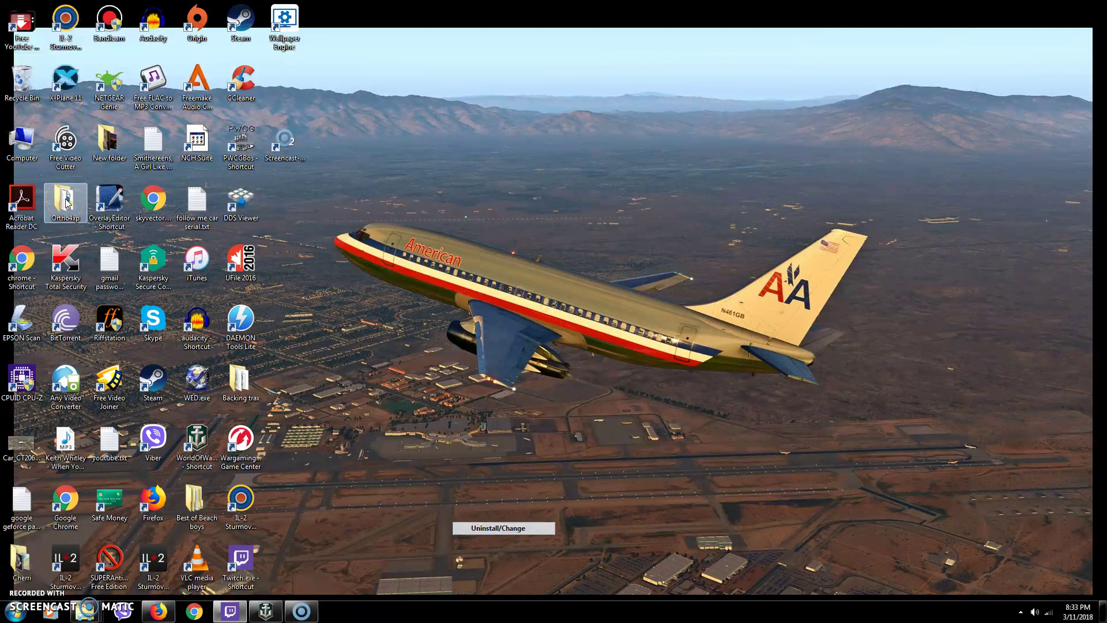
pyautogui.doubleClick(66, 199)
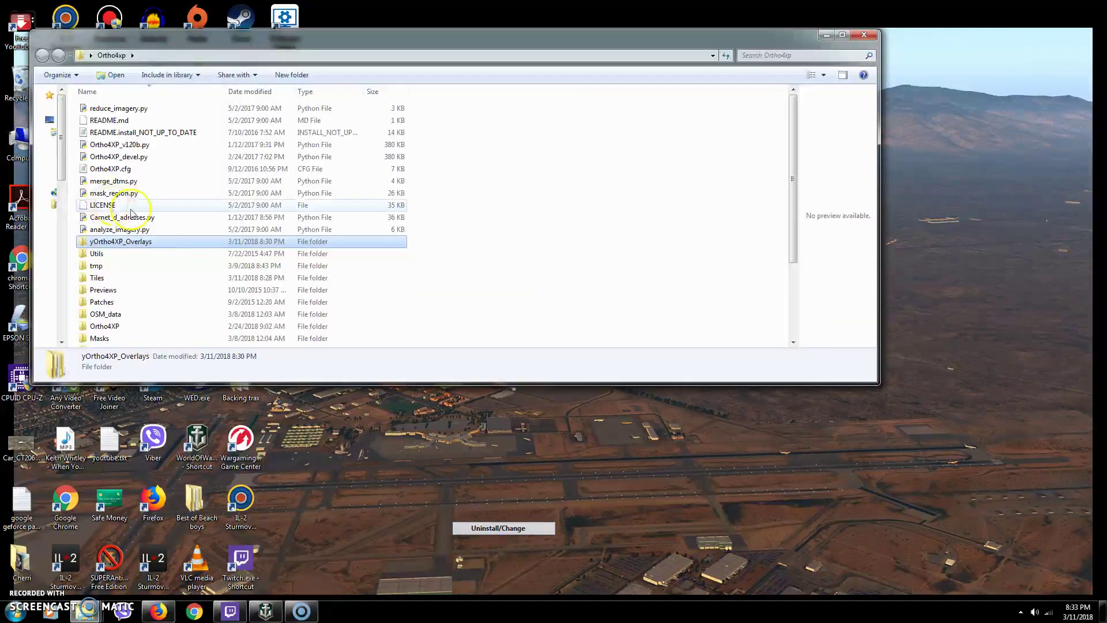
pyautogui.scroll(-3, 193, 242)
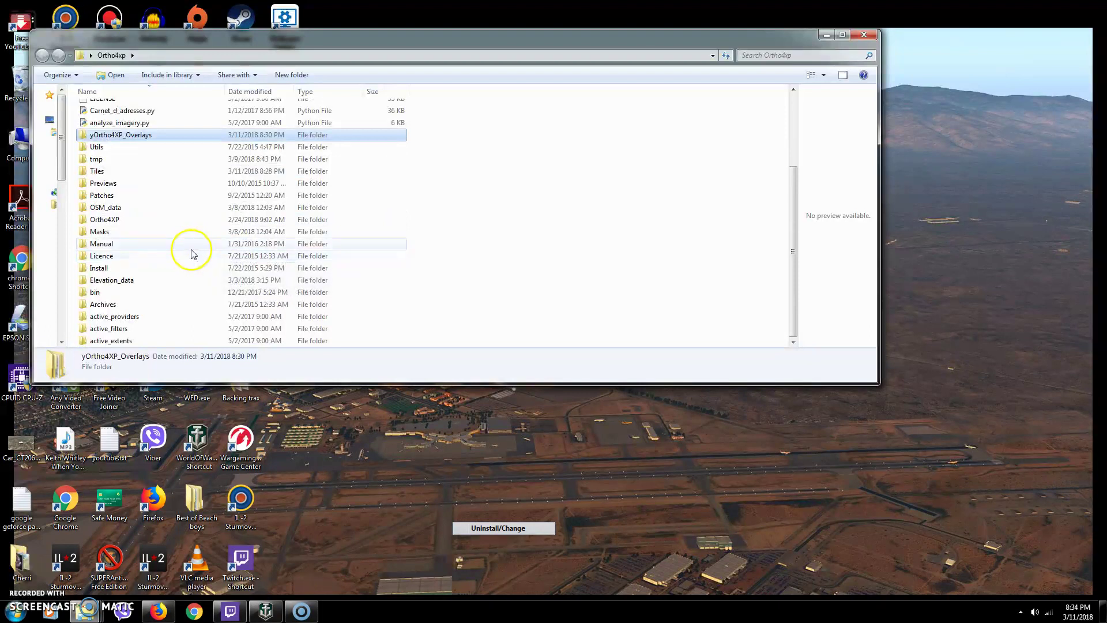
pyautogui.click(163, 292)
pyautogui.doubleClick(164, 293)
pyautogui.scroll(-5, 564, 142)
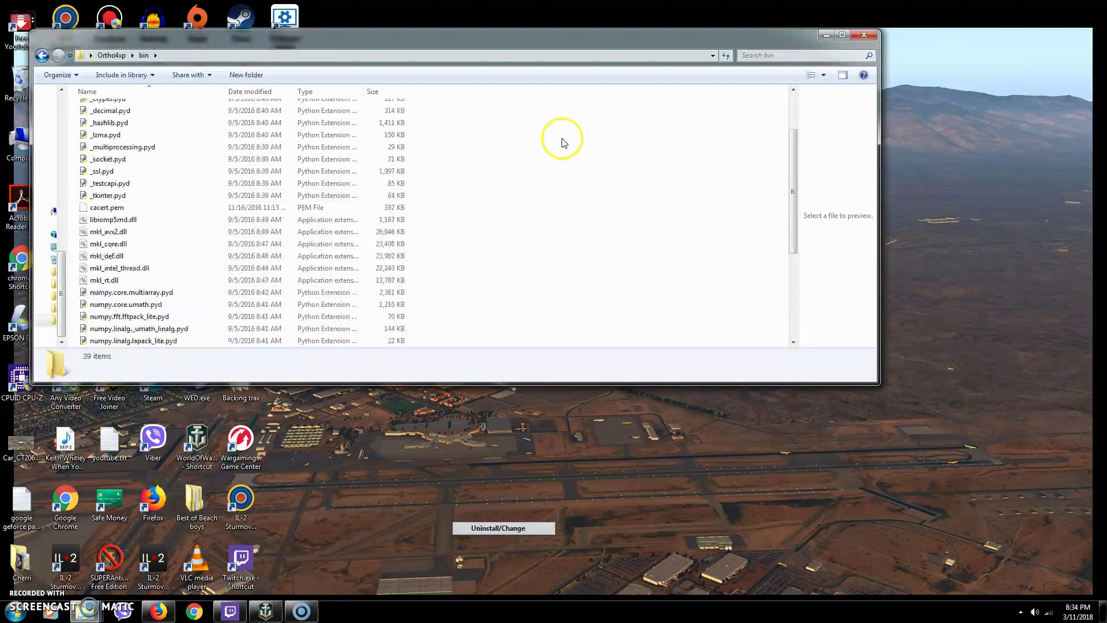
pyautogui.scroll(-1, 563, 142)
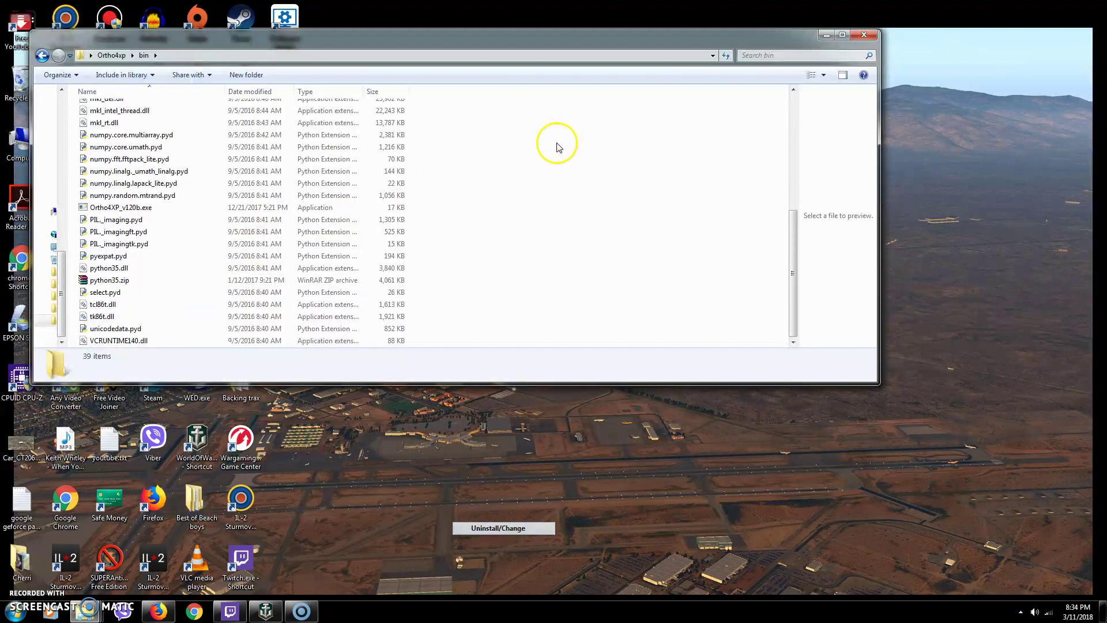
pyautogui.doubleClick(145, 211)
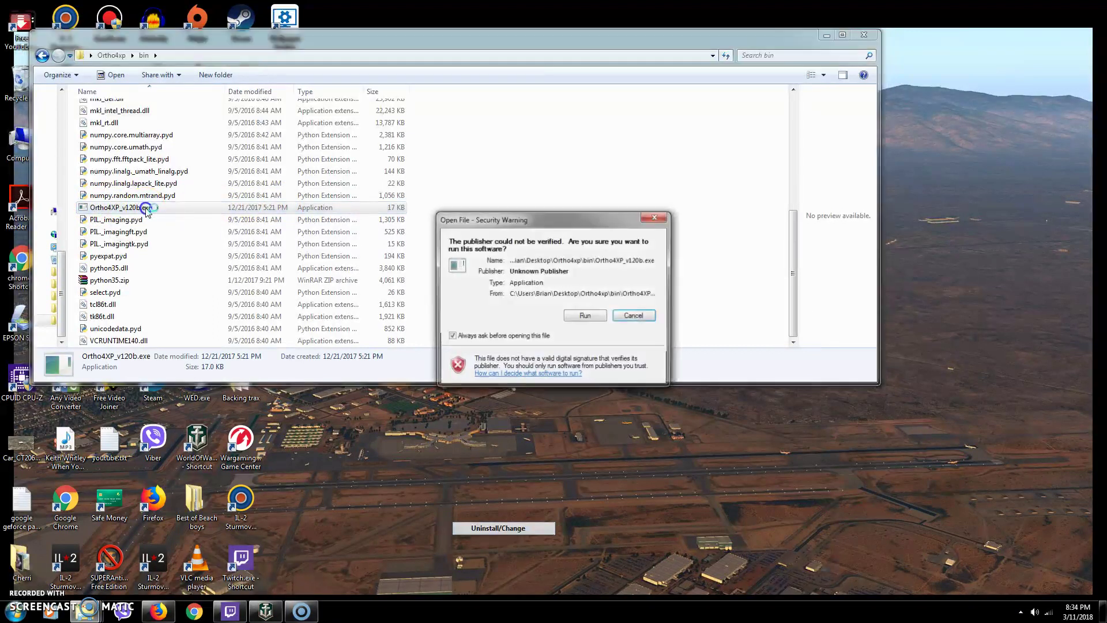
pyautogui.click(586, 316)
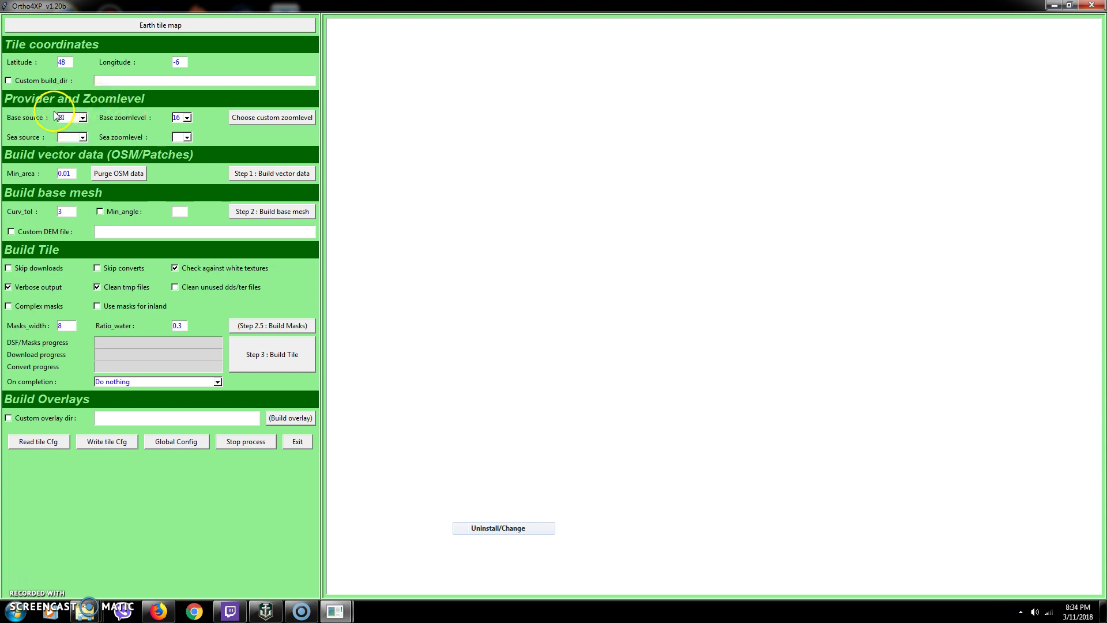
# Step: Examine the available base source providers and base zoomlevel options
pyautogui.click(83, 118)
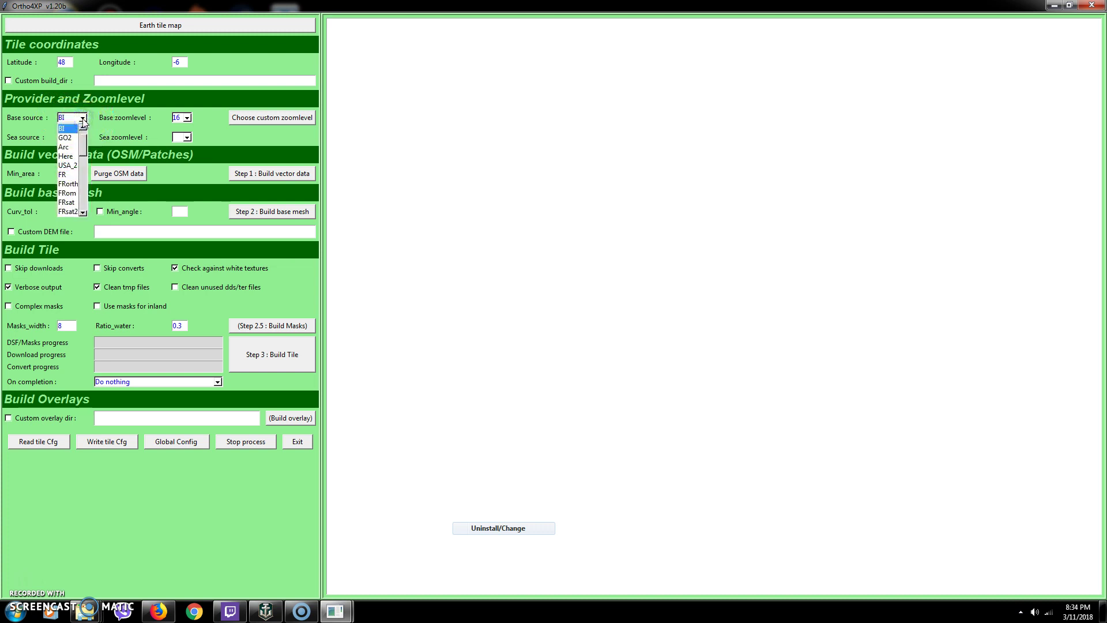
pyautogui.click(82, 118)
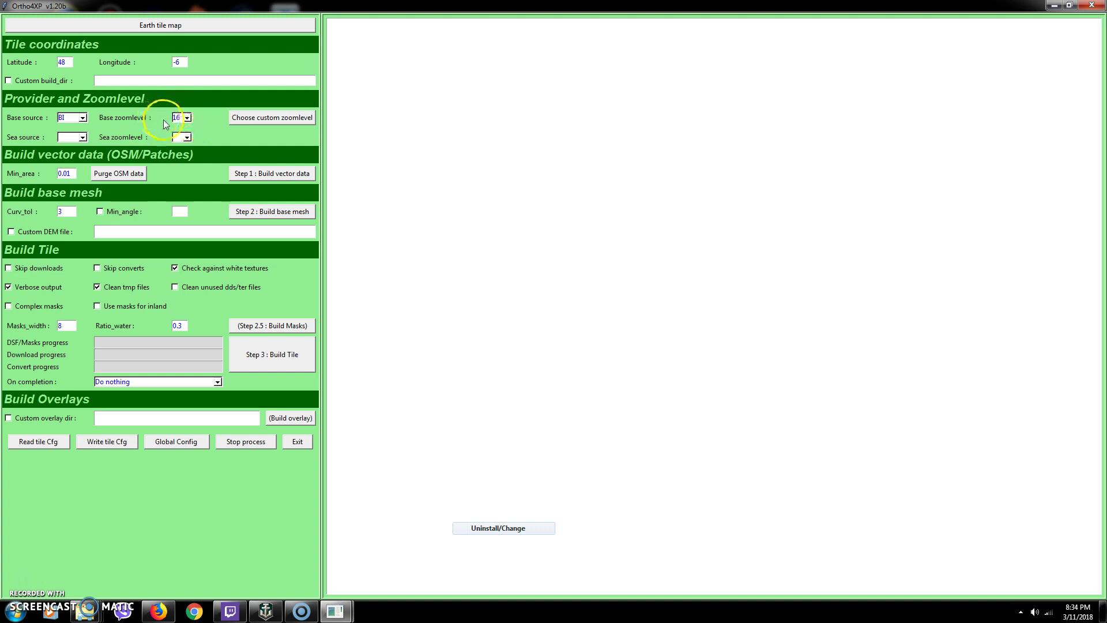
pyautogui.click(187, 120)
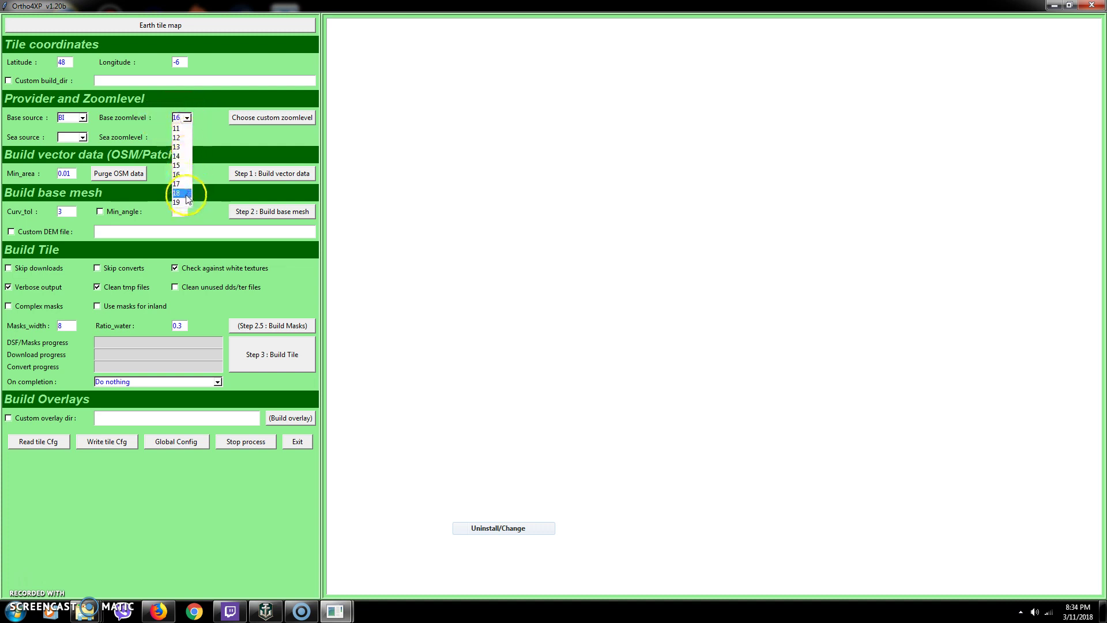
pyautogui.click(213, 137)
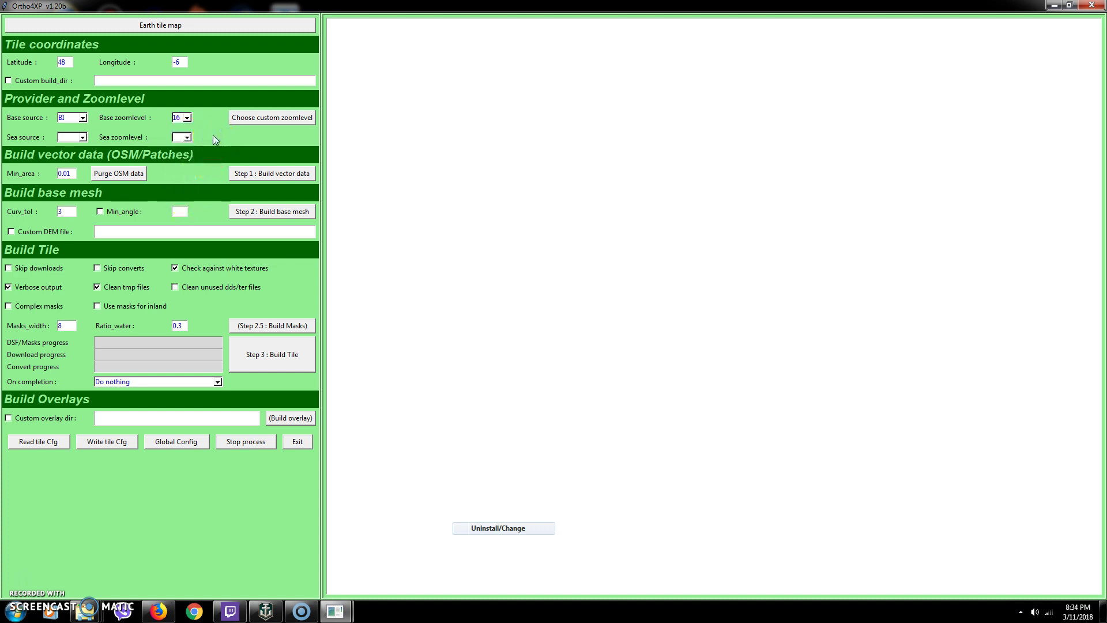
pyautogui.click(188, 118)
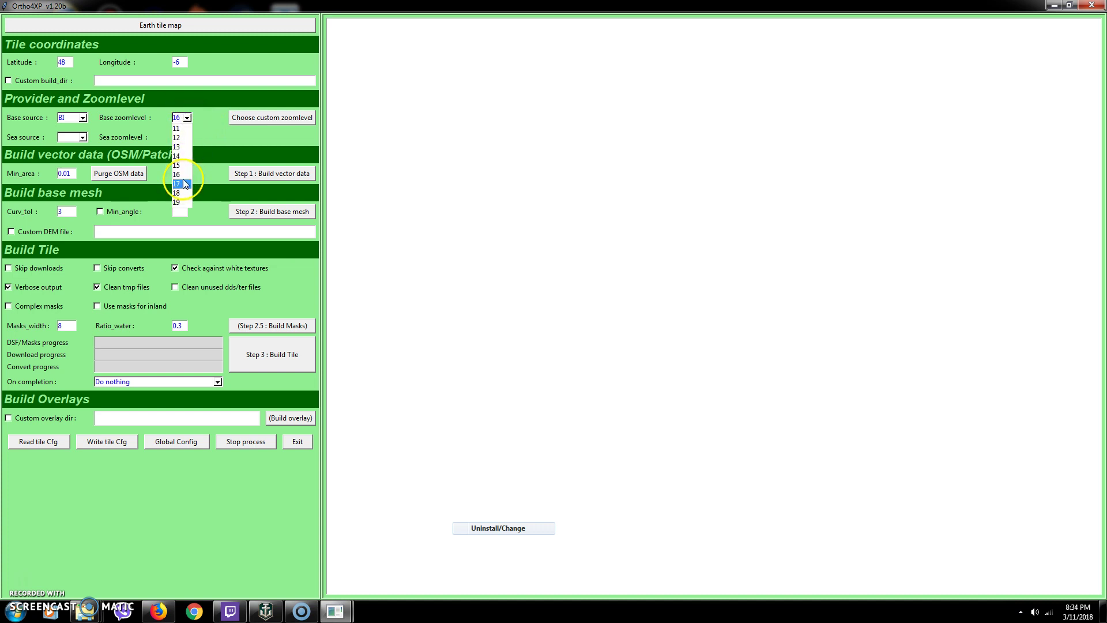
pyautogui.click(206, 139)
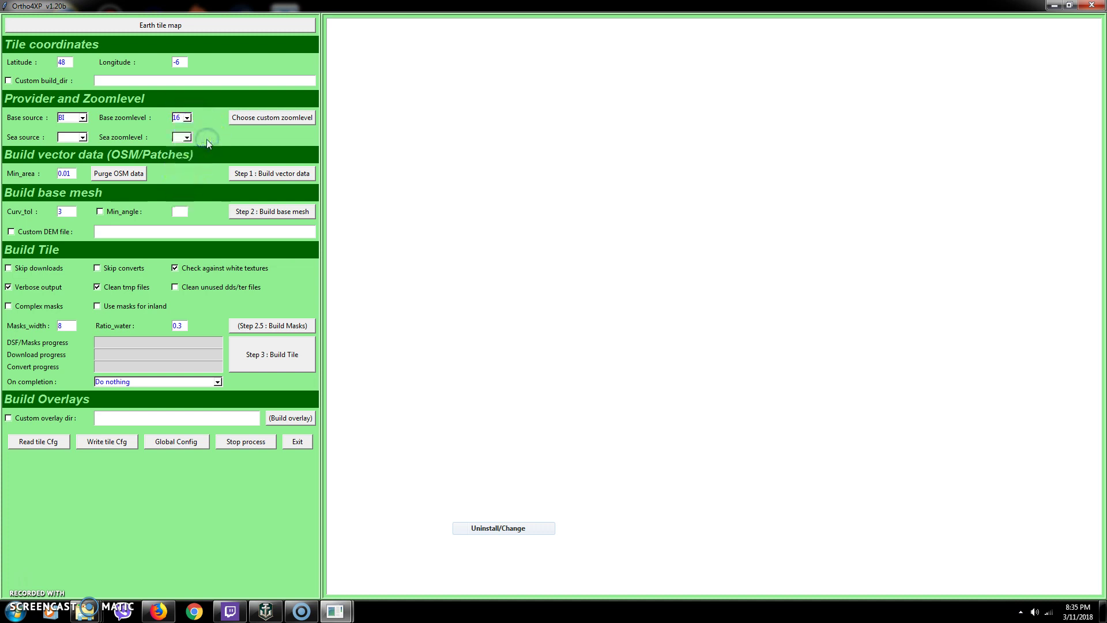
pyautogui.click(187, 119)
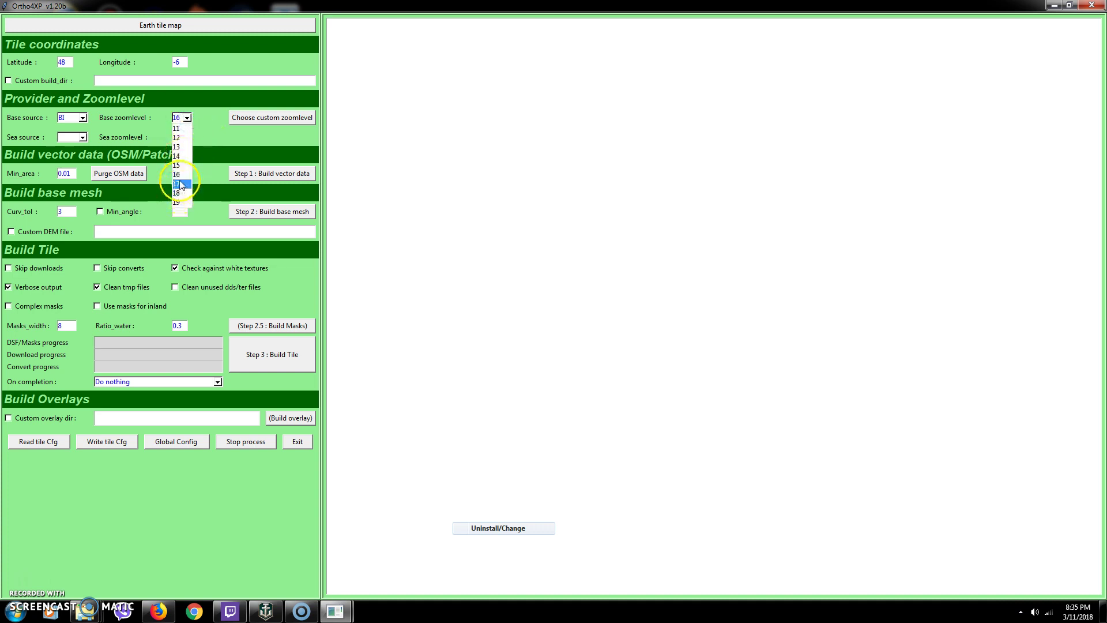
pyautogui.click(212, 133)
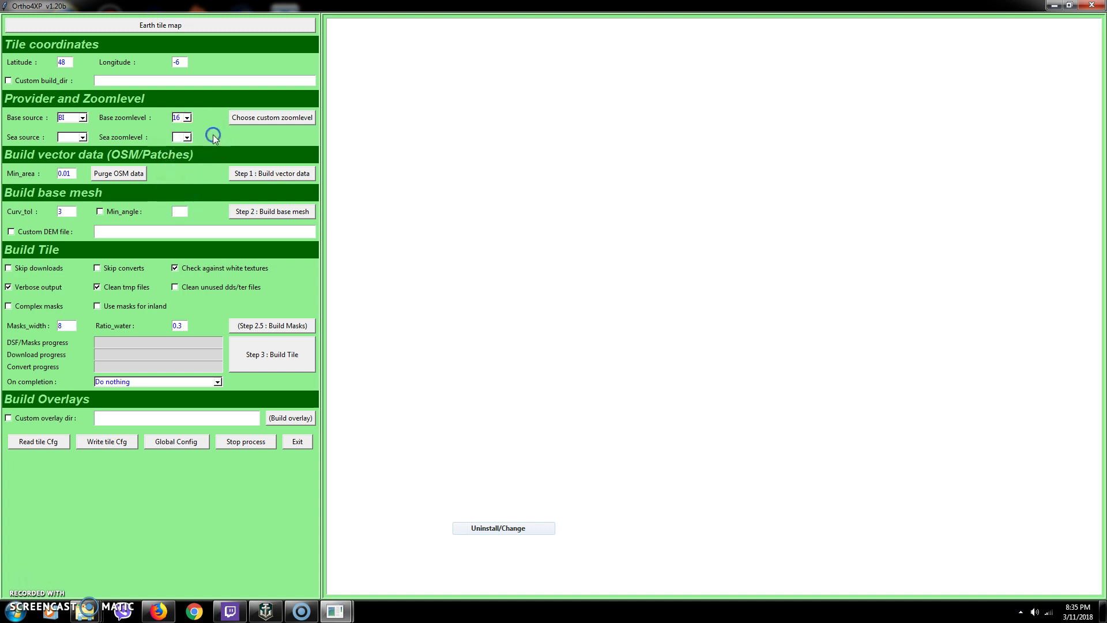
pyautogui.click(186, 117)
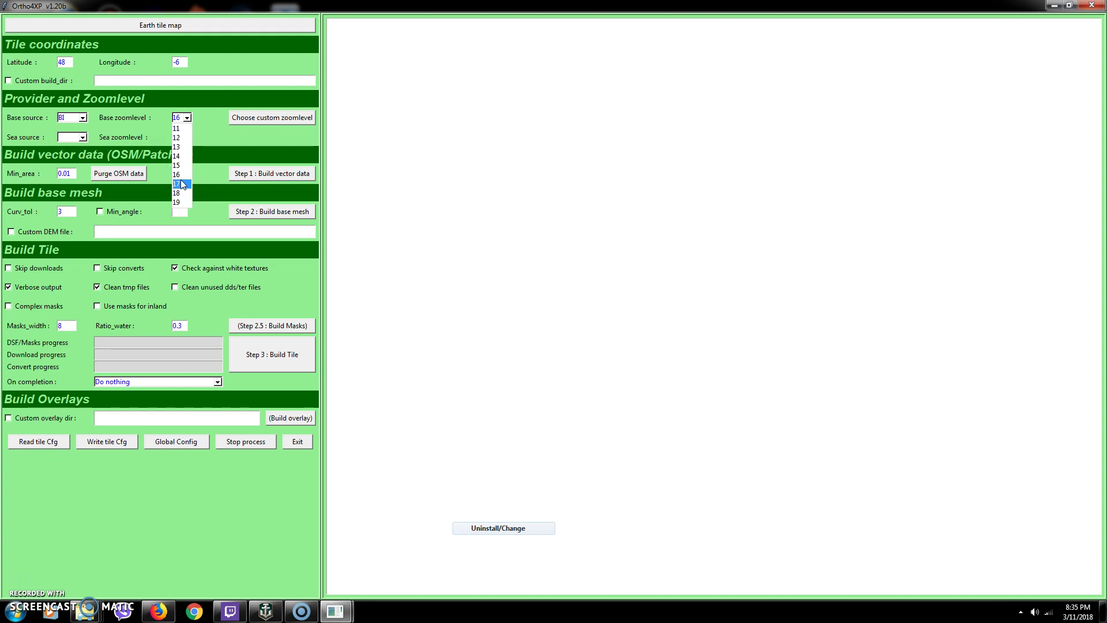
pyautogui.click(183, 189)
pyautogui.click(206, 141)
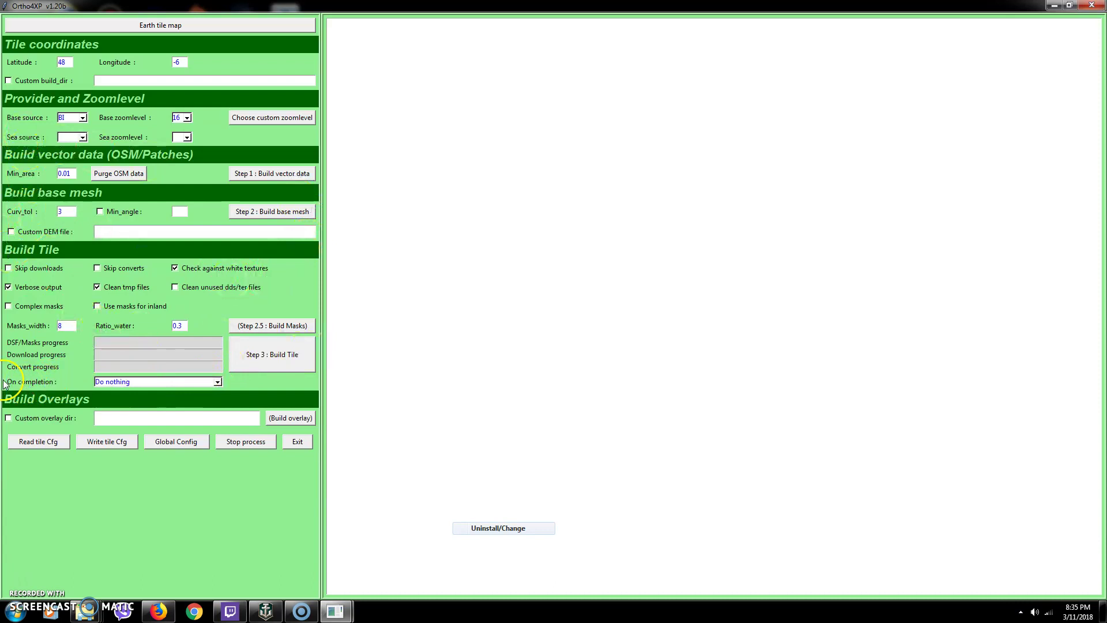
# Step: Set the completion action to Exit program and use the X-Plane 11 Global Scenery folder as the custom overlay directory
pyautogui.click(217, 383)
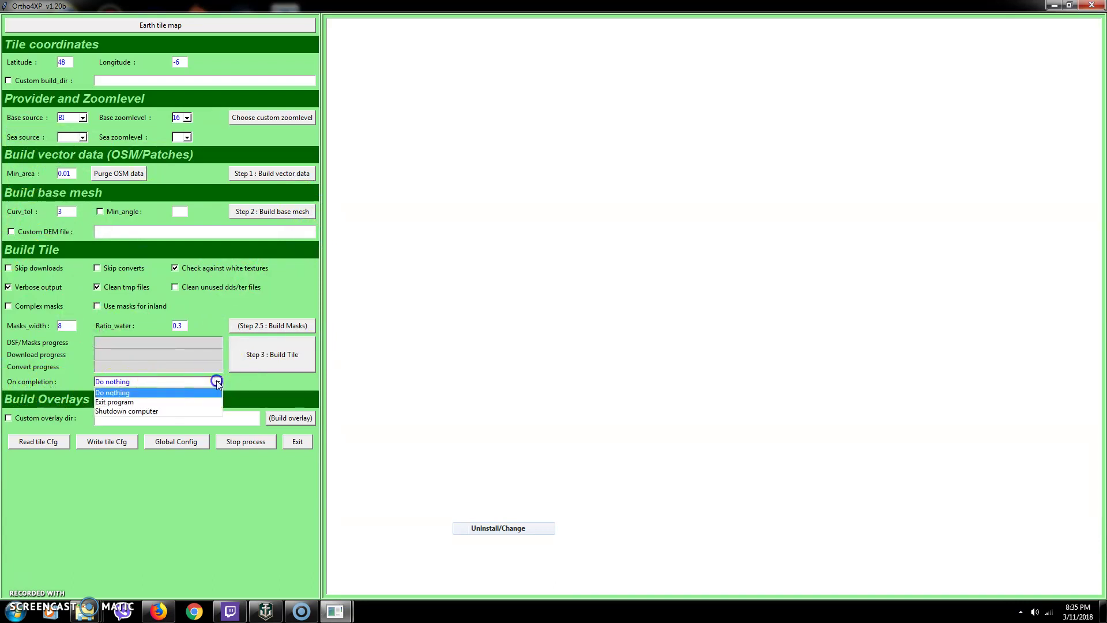
pyautogui.click(197, 402)
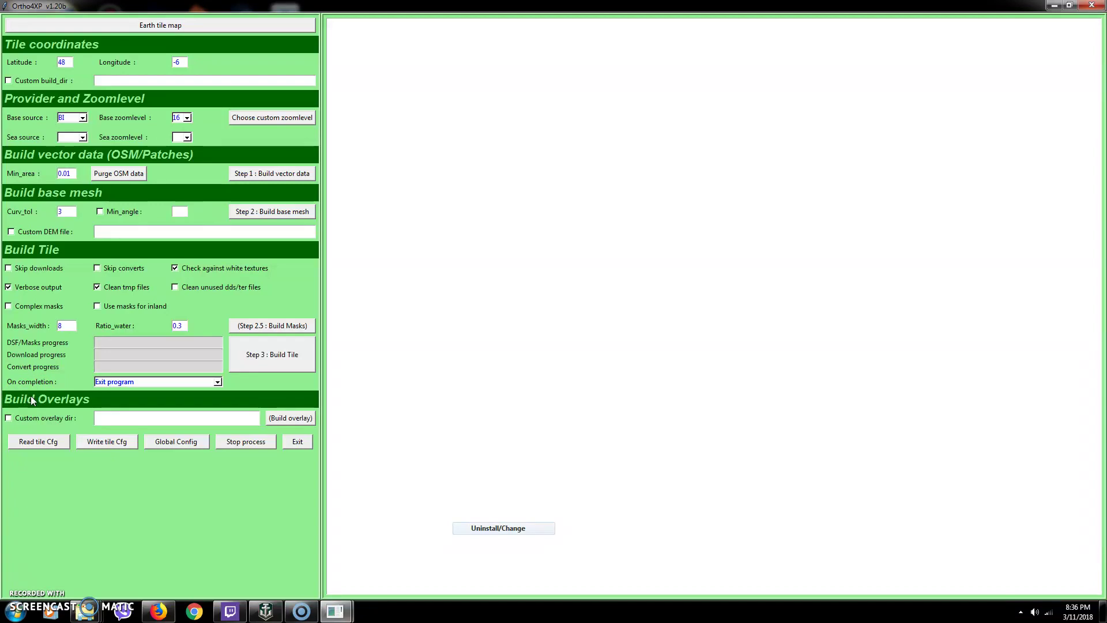
pyautogui.click(7, 419)
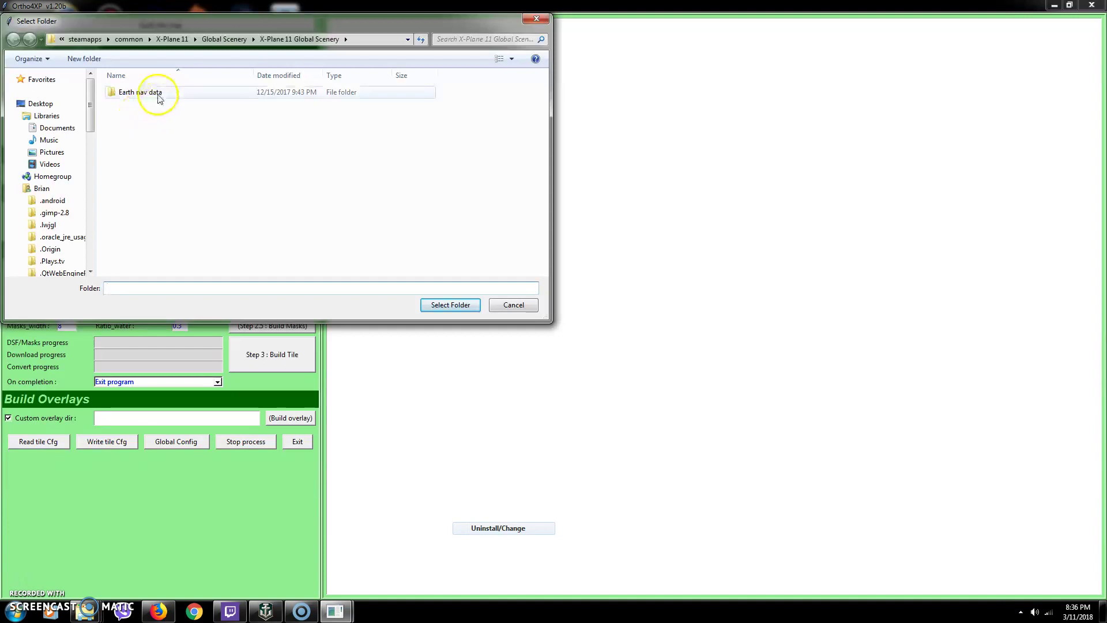
pyautogui.click(296, 39)
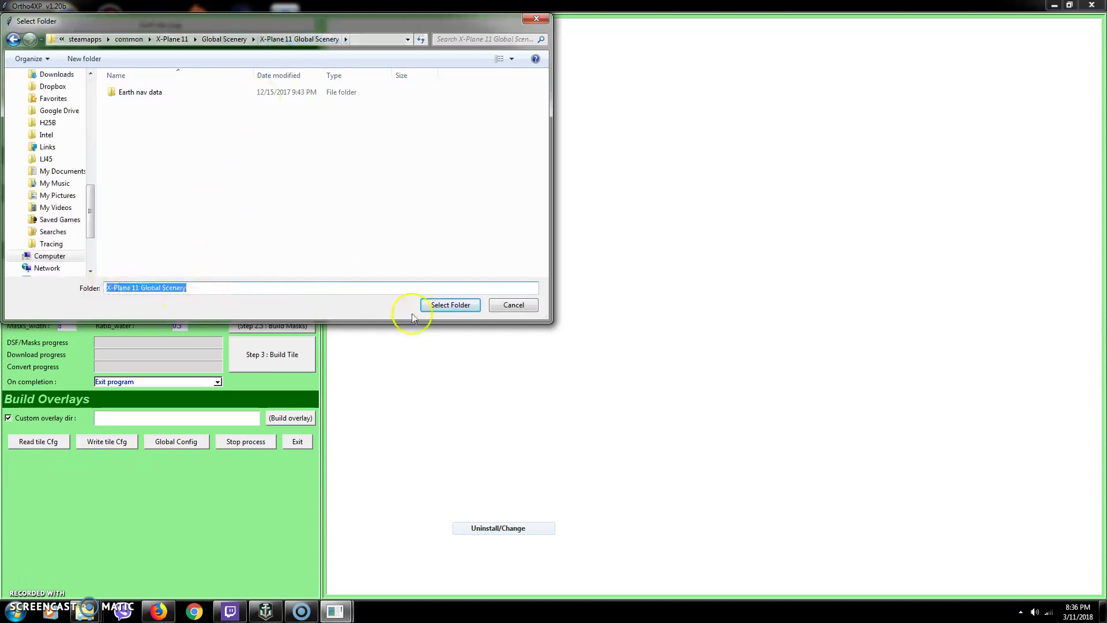
pyautogui.click(446, 306)
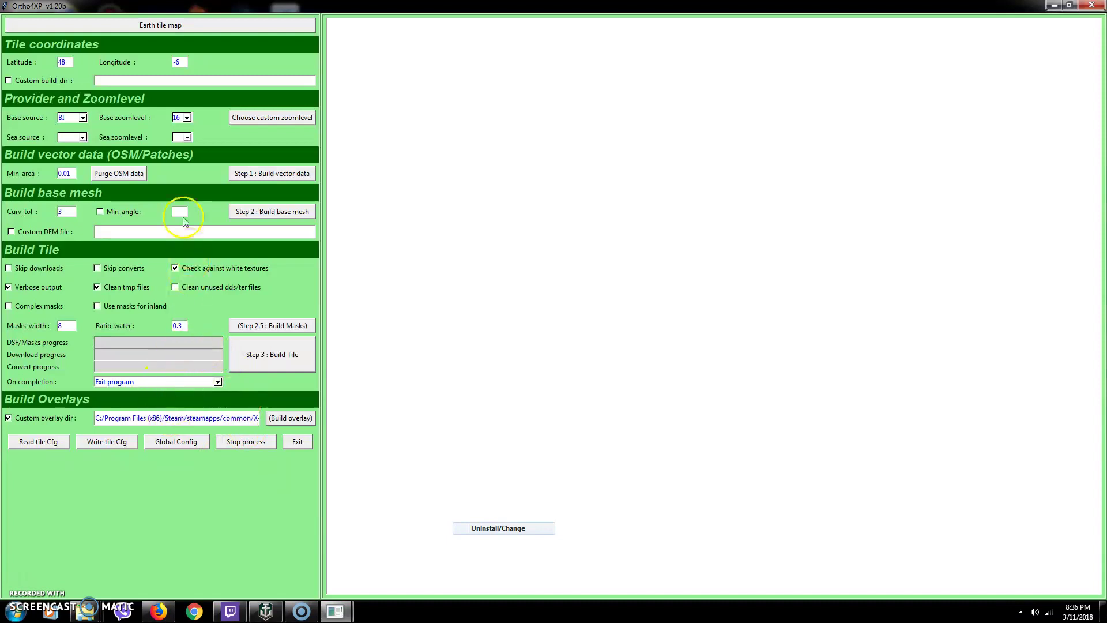
# Step: Open the Earth tile map and add the tile covering Düsseldorf and Dortmund for batch build
pyautogui.click(195, 29)
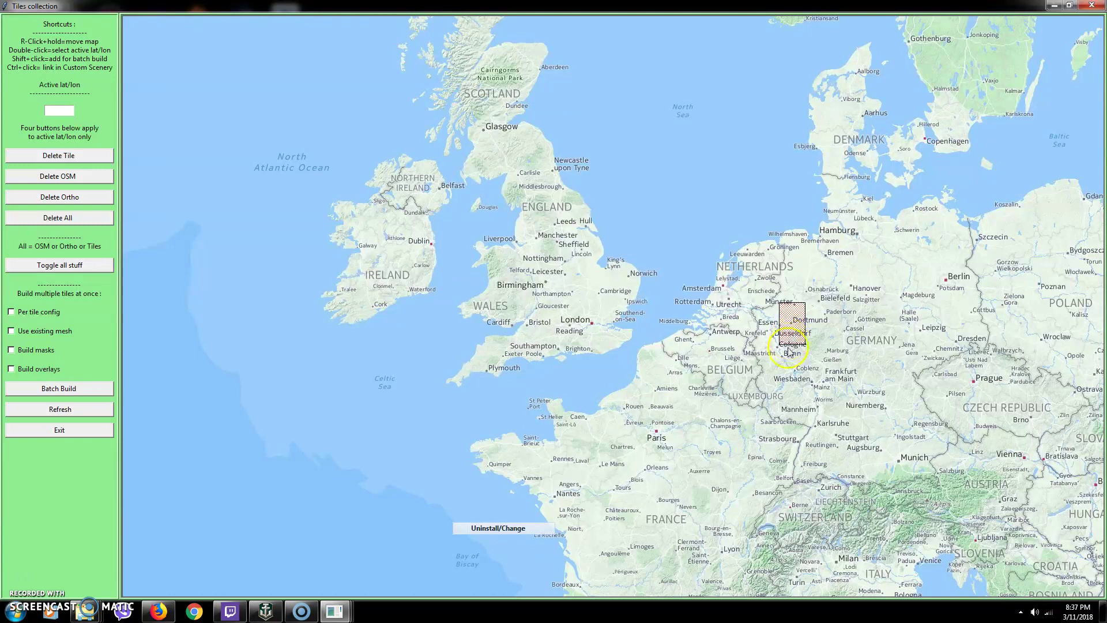
# Step: Add the three stacked tiles covering Frankfurt, Kassel and Hanover to the batch selection and remove them again
pyautogui.keyDown('shift'); pyautogui.click(833, 361); pyautogui.keyUp('shift')
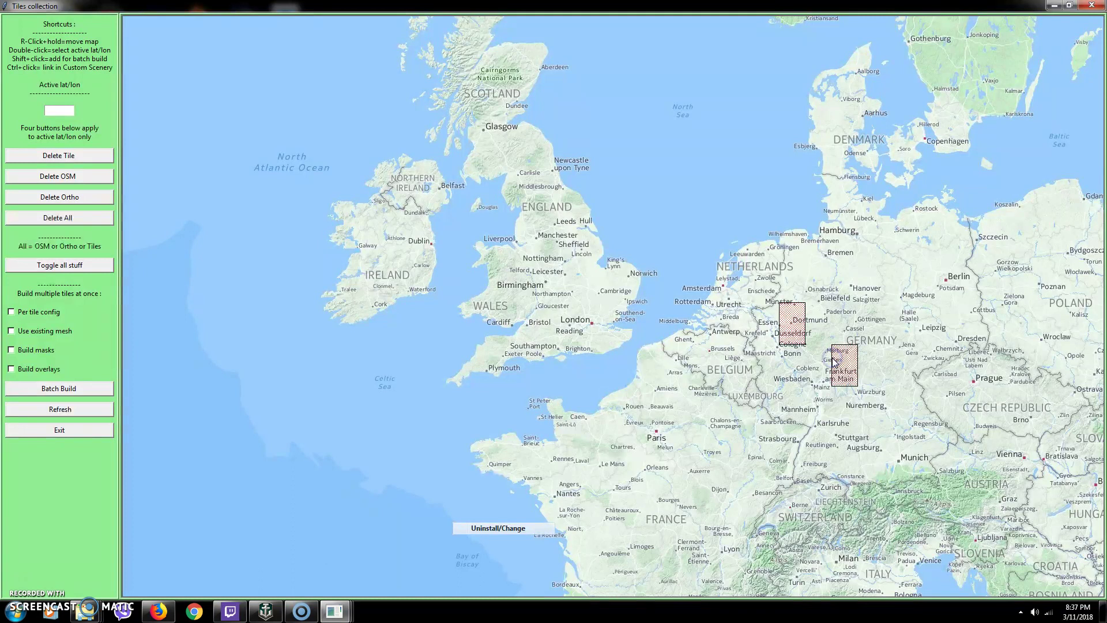
pyautogui.keyDown('shift'); pyautogui.click(842, 331); pyautogui.keyUp('shift')
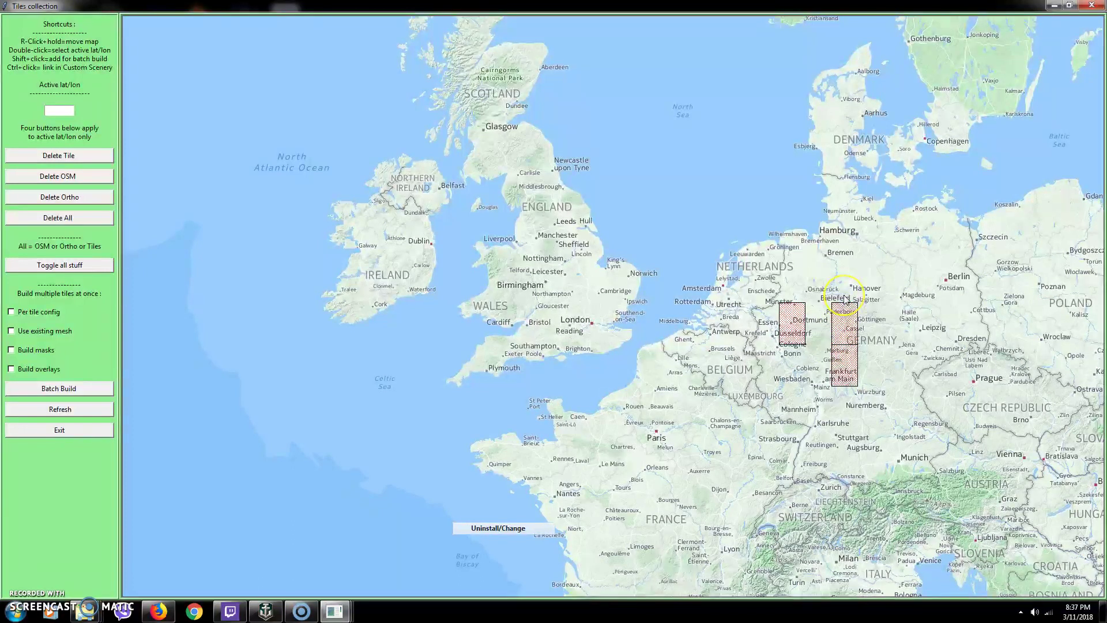
pyautogui.keyDown('shift'); pyautogui.click(846, 298); pyautogui.keyUp('shift')
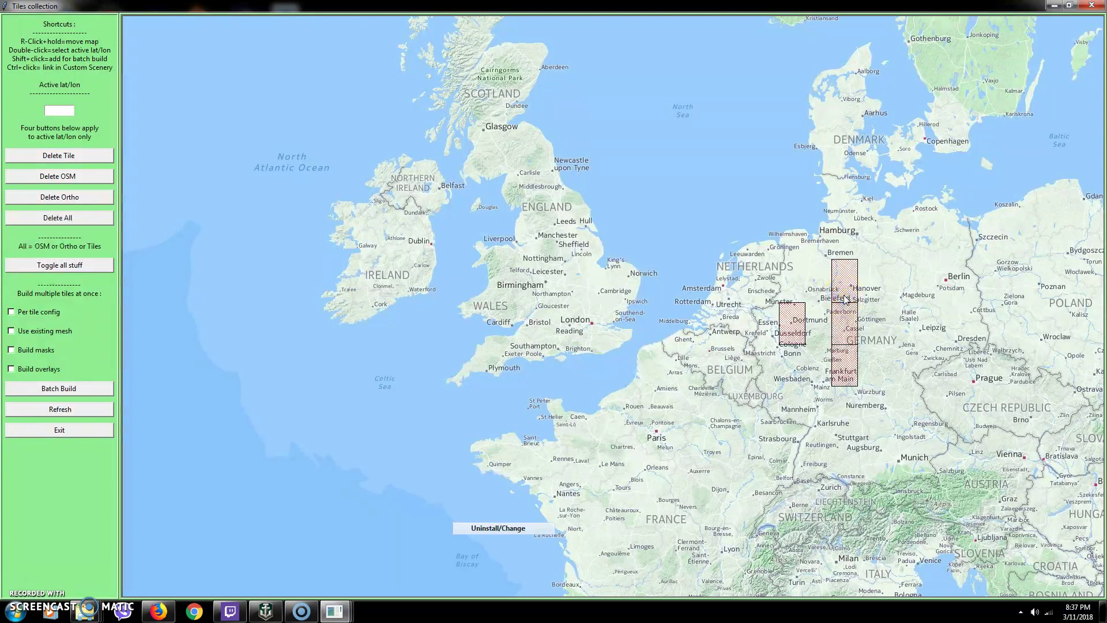
pyautogui.keyDown('shift'); pyautogui.click(845, 296); pyautogui.keyUp('shift')
pyautogui.keyDown('shift'); pyautogui.click(851, 313); pyautogui.keyUp('shift')
pyautogui.keyDown('shift'); pyautogui.click(850, 363); pyautogui.keyUp('shift')
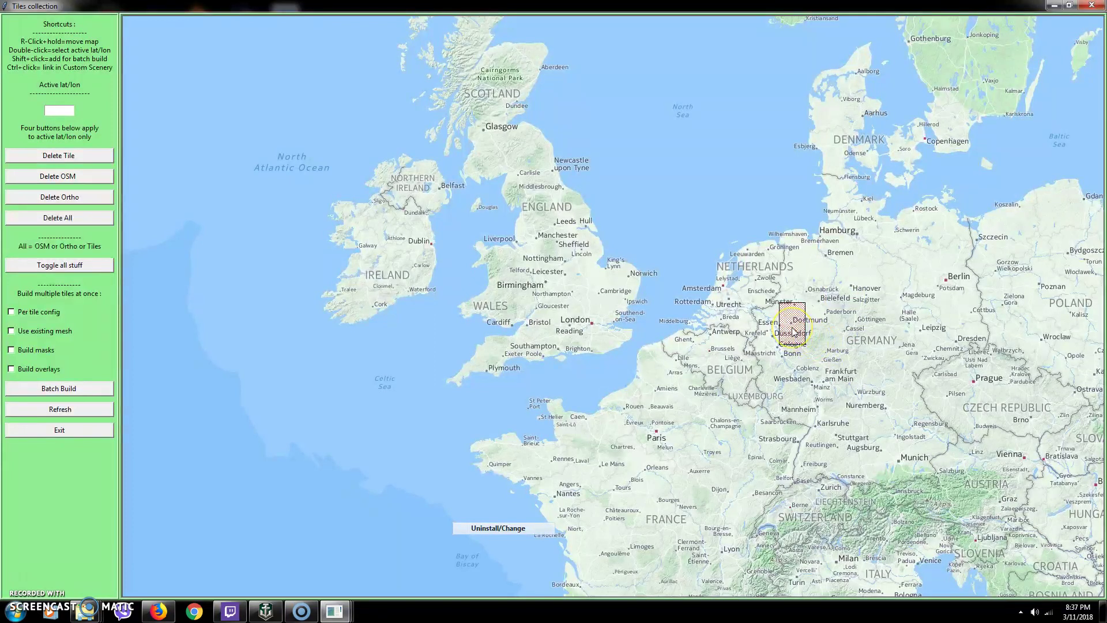
# Step: Make the Düsseldorf–Dortmund tile active and start the batch build with masks and overlays enabled
pyautogui.doubleClick(793, 329)
pyautogui.click(51, 118)
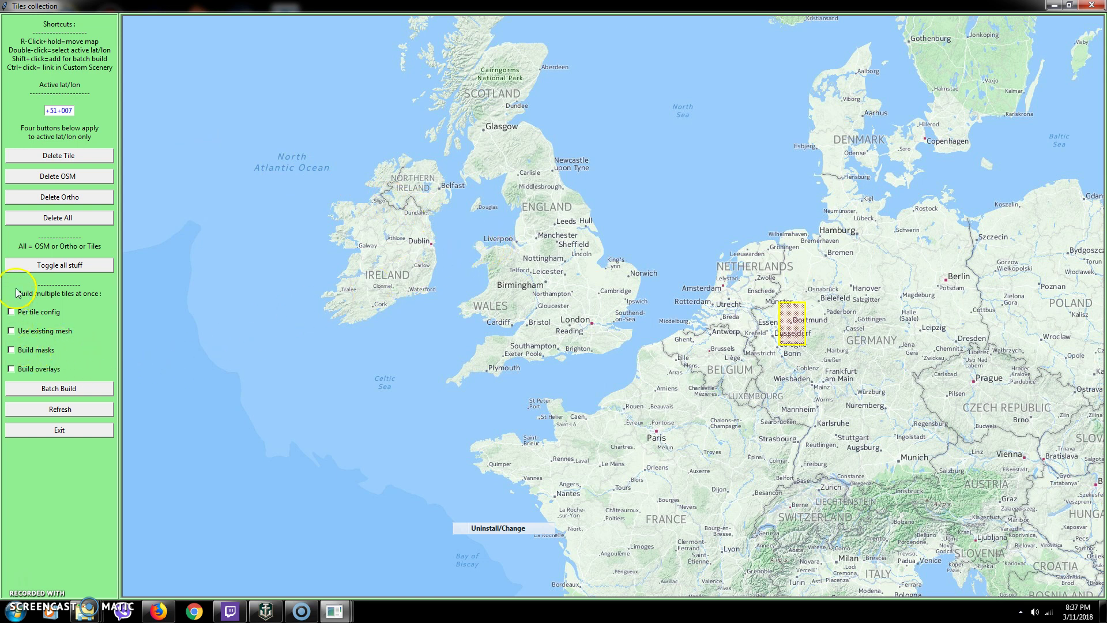
pyautogui.click(12, 351)
pyautogui.click(13, 371)
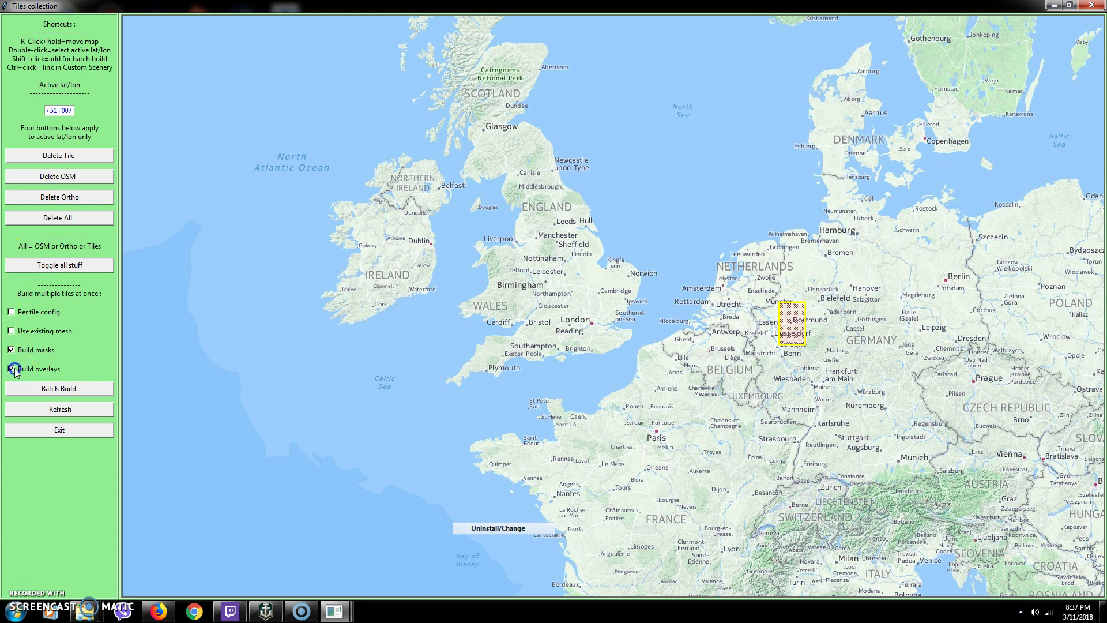
pyautogui.click(53, 392)
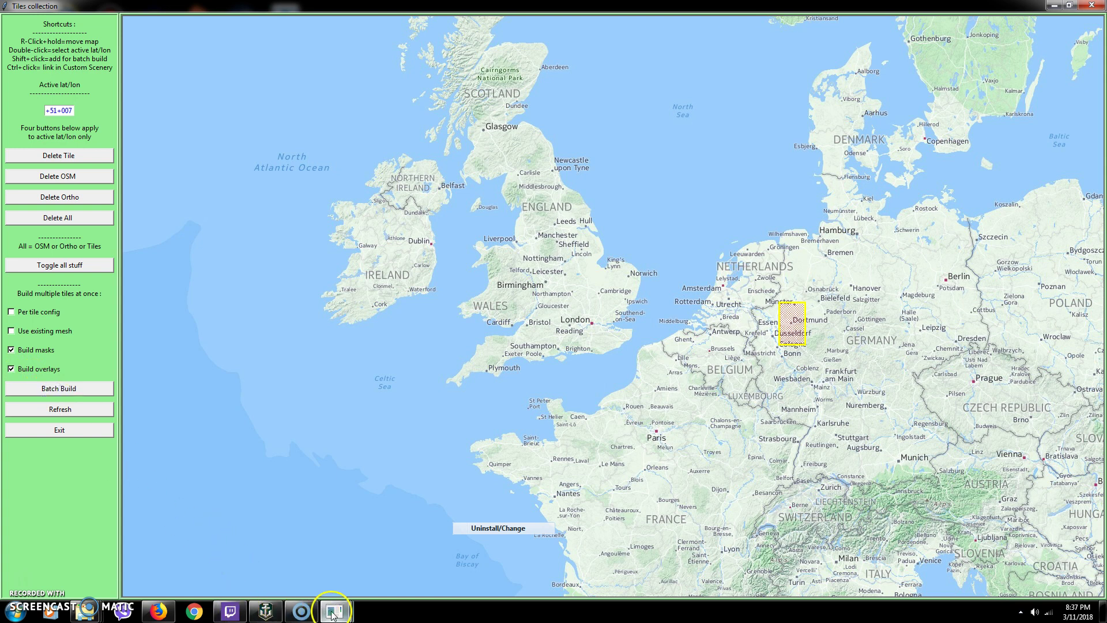
# Step: Bring up the main Ortho4XP window running the tile build and close it
pyautogui.moveTo(335, 611)
pyautogui.click(340, 576)
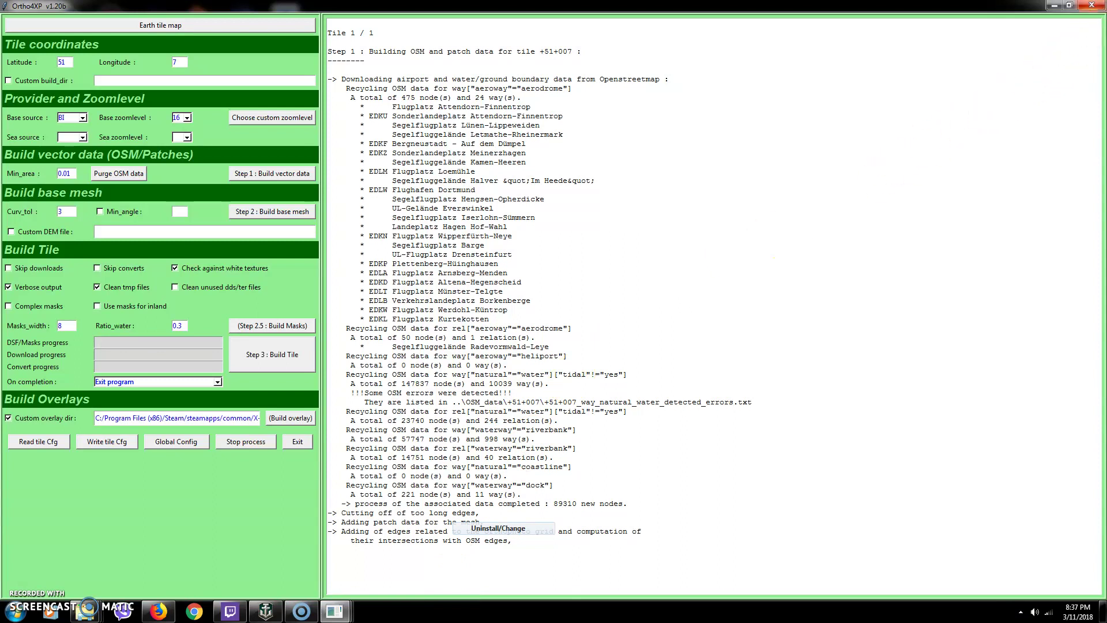
pyautogui.click(1092, 6)
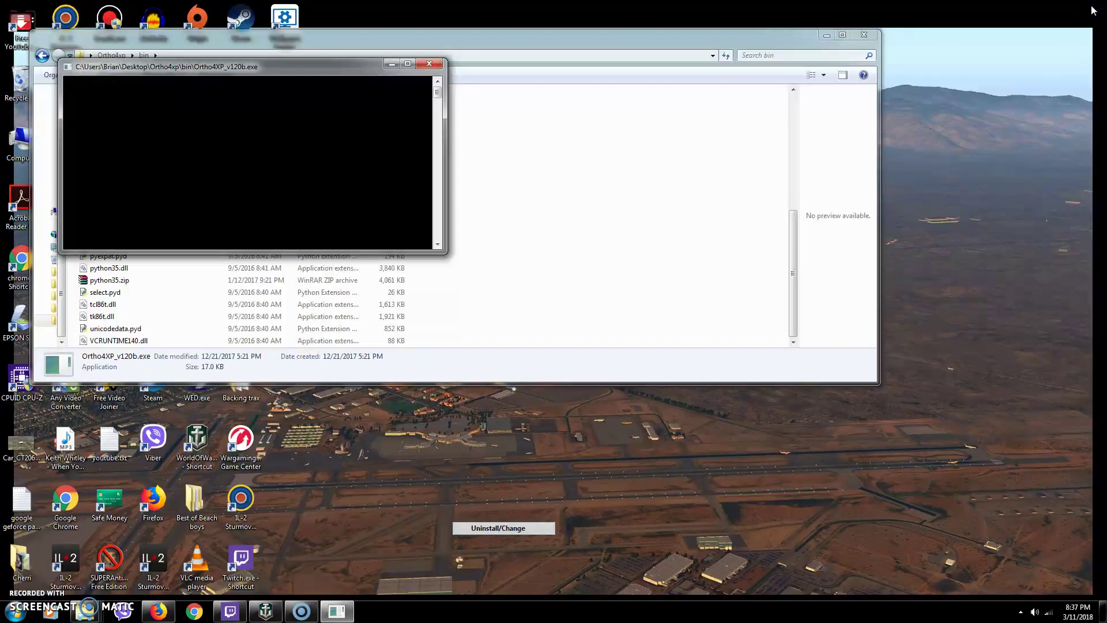
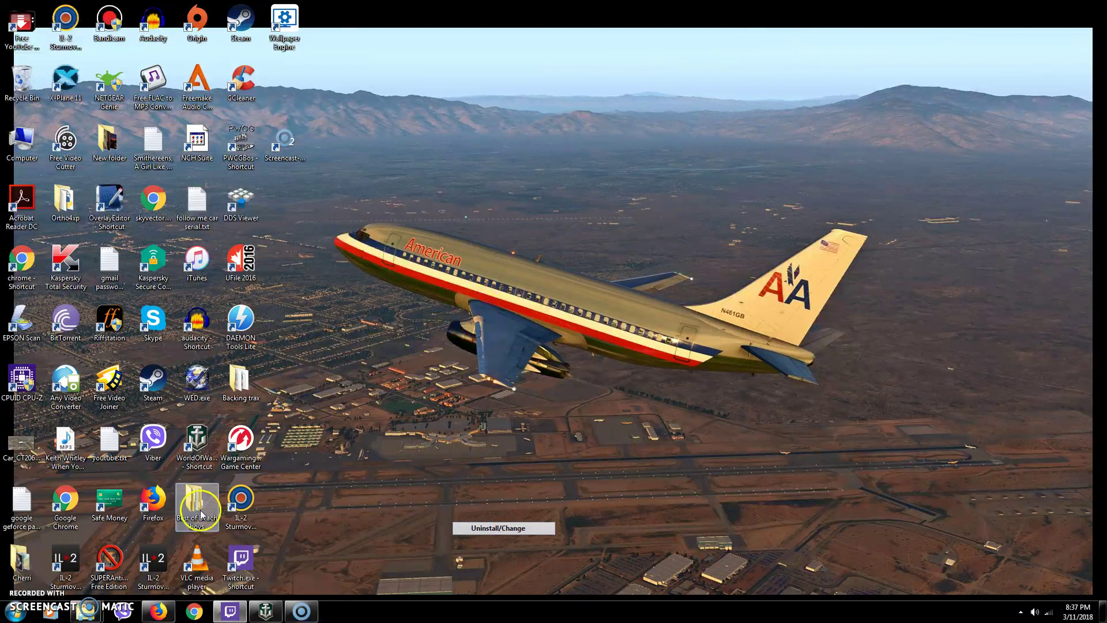
# Step: Open the Ortho4xp folder from the desktop and move its window clear of the desktop icons
pyautogui.moveTo(90, 617)
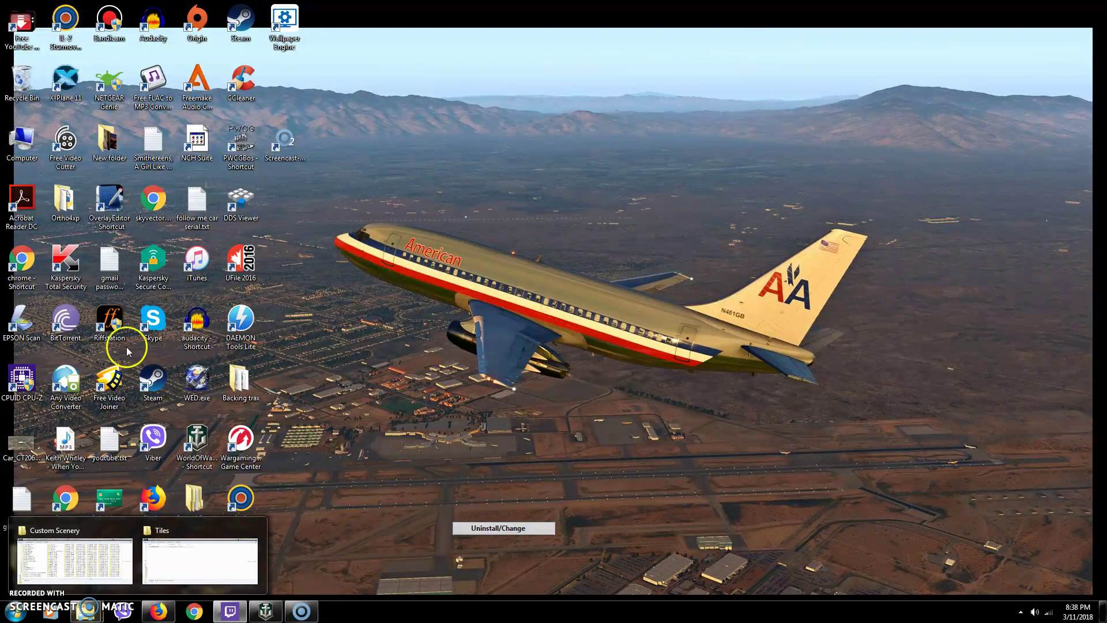
pyautogui.doubleClick(64, 207)
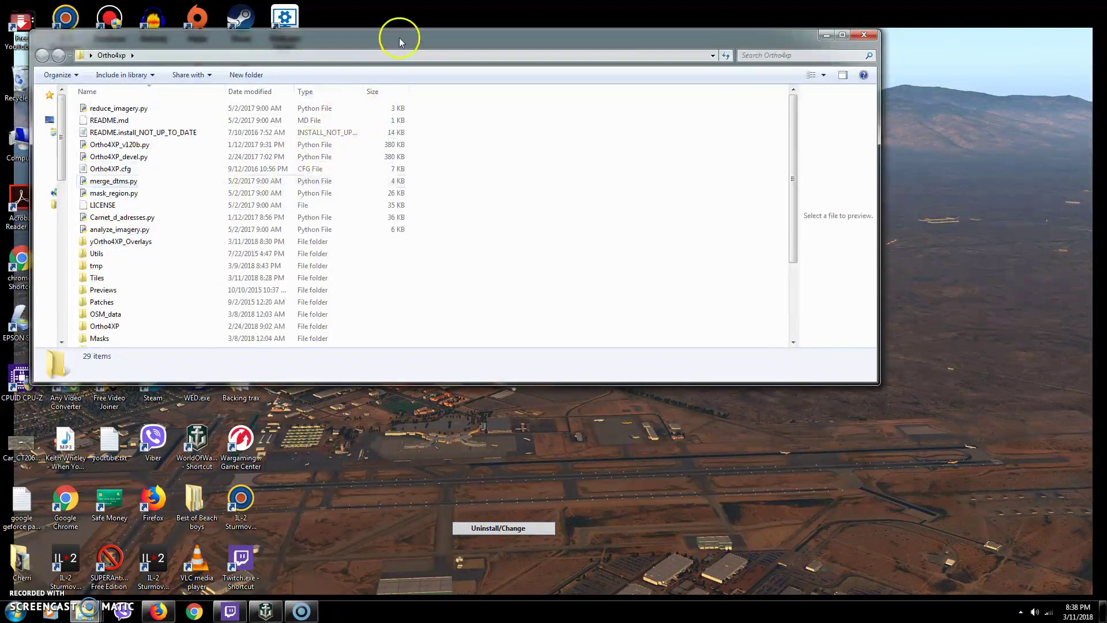
pyautogui.moveTo(395, 37); pyautogui.dragTo(662, 42)
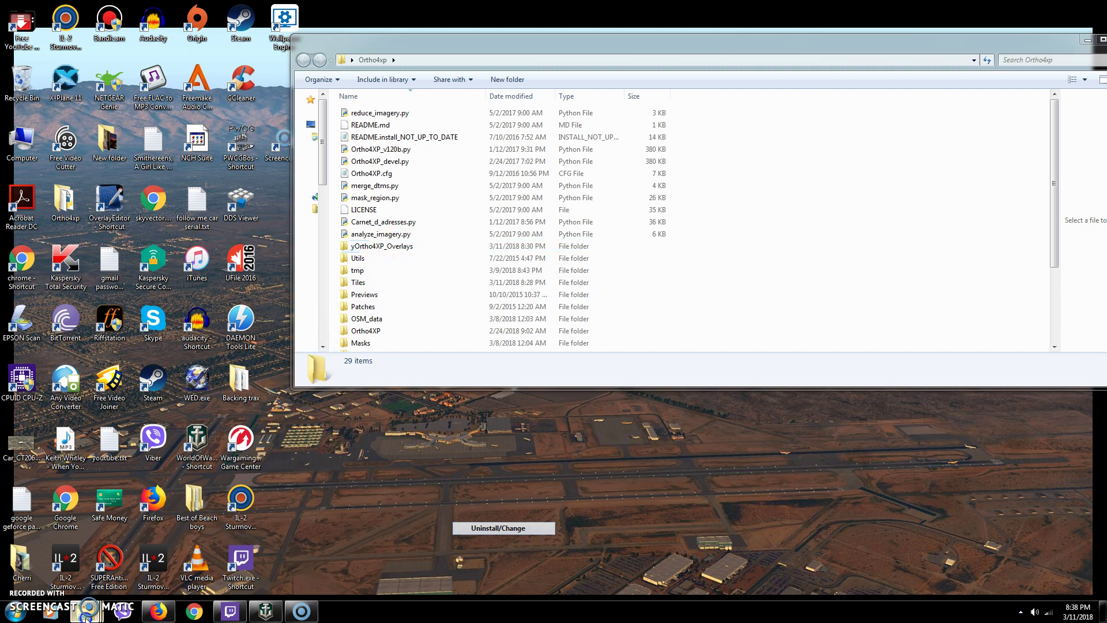
# Step: Bring up the X-Plane 11 Custom Scenery folder and move the yOrtho4XP_Overlays folder from Ortho4xp into it
pyautogui.moveTo(85, 616)
pyautogui.click(66, 554)
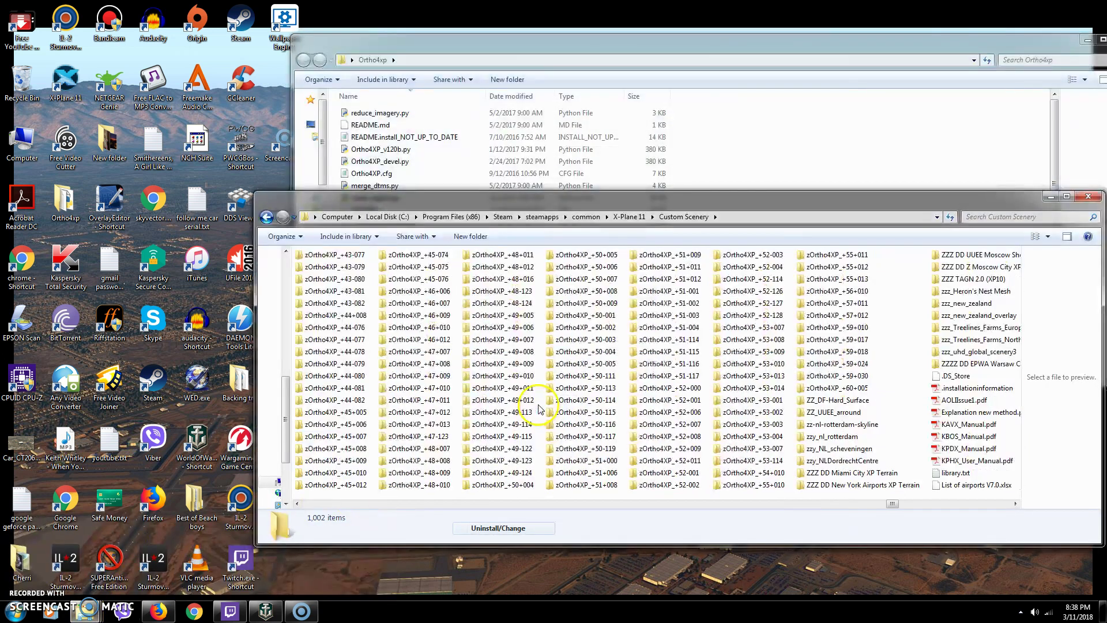
pyautogui.scroll(-3, 539, 408)
pyautogui.moveTo(638, 198); pyautogui.dragTo(533, 352)
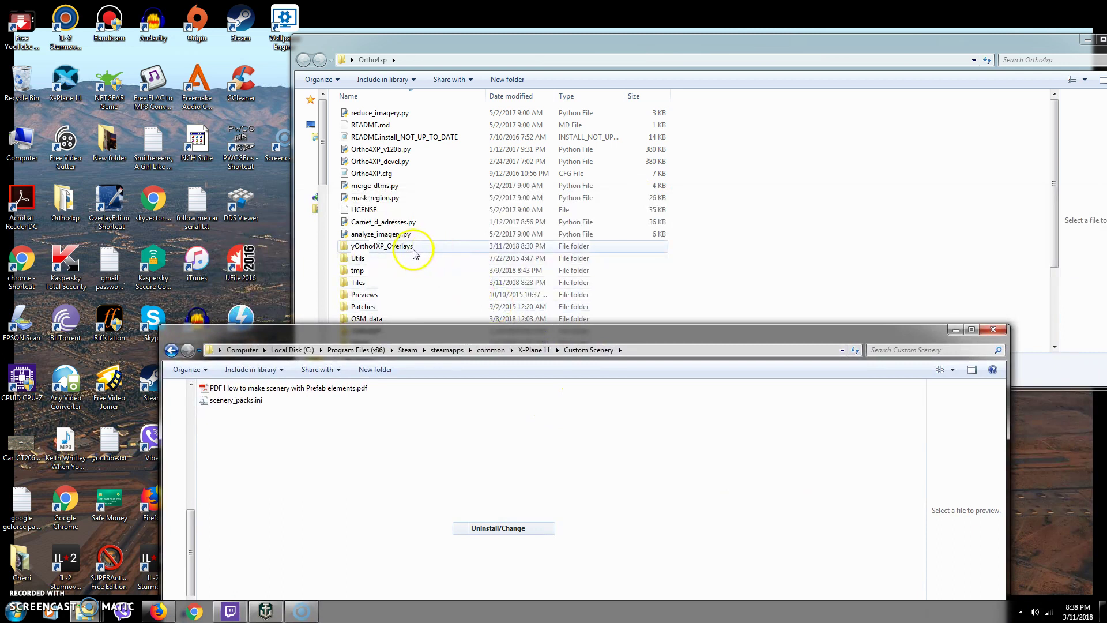
pyautogui.moveTo(403, 244); pyautogui.dragTo(382, 463)
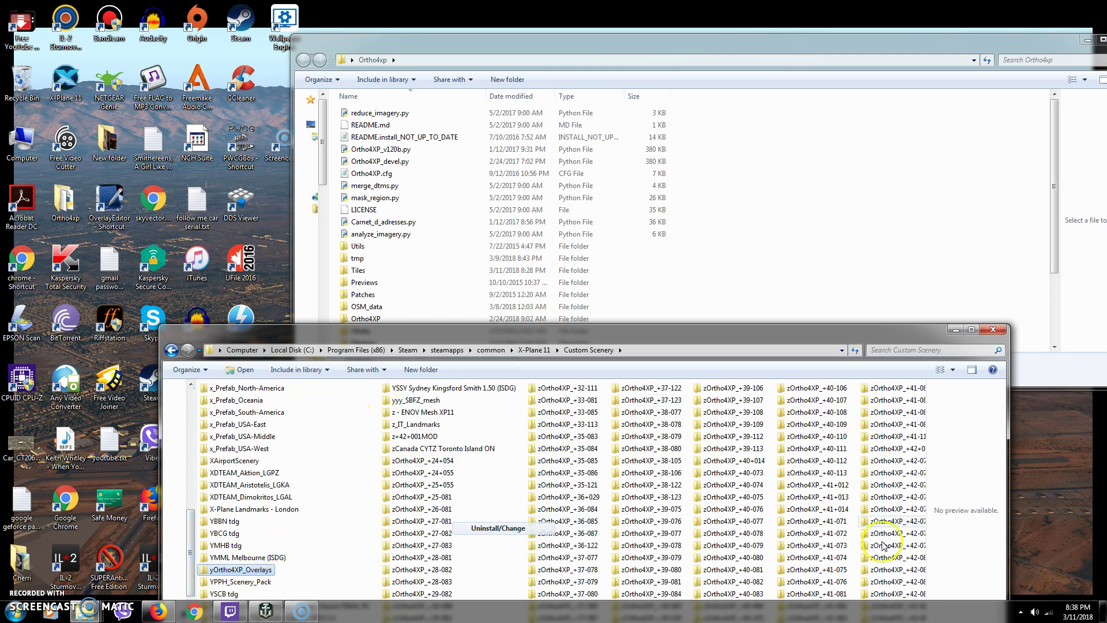
# Step: Open the Tiles folder inside Ortho4xp and move the zOrtho4XP_+51+007 folder into Custom Scenery
pyautogui.moveTo(699, 335); pyautogui.dragTo(619, 298)
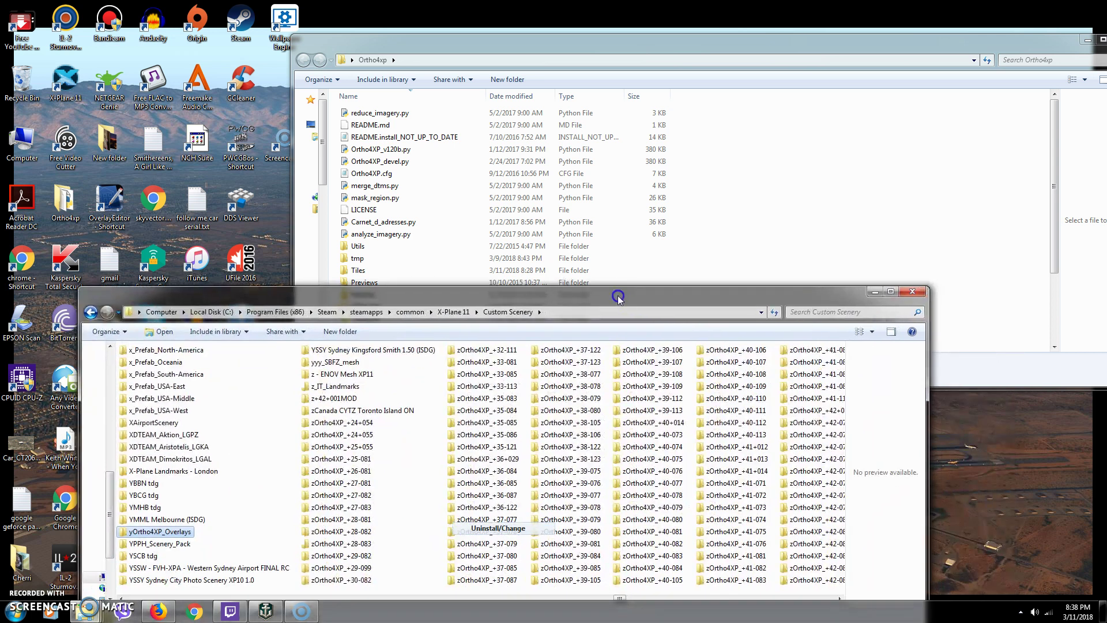
pyautogui.click(718, 259)
pyautogui.scroll(-3, 718, 259)
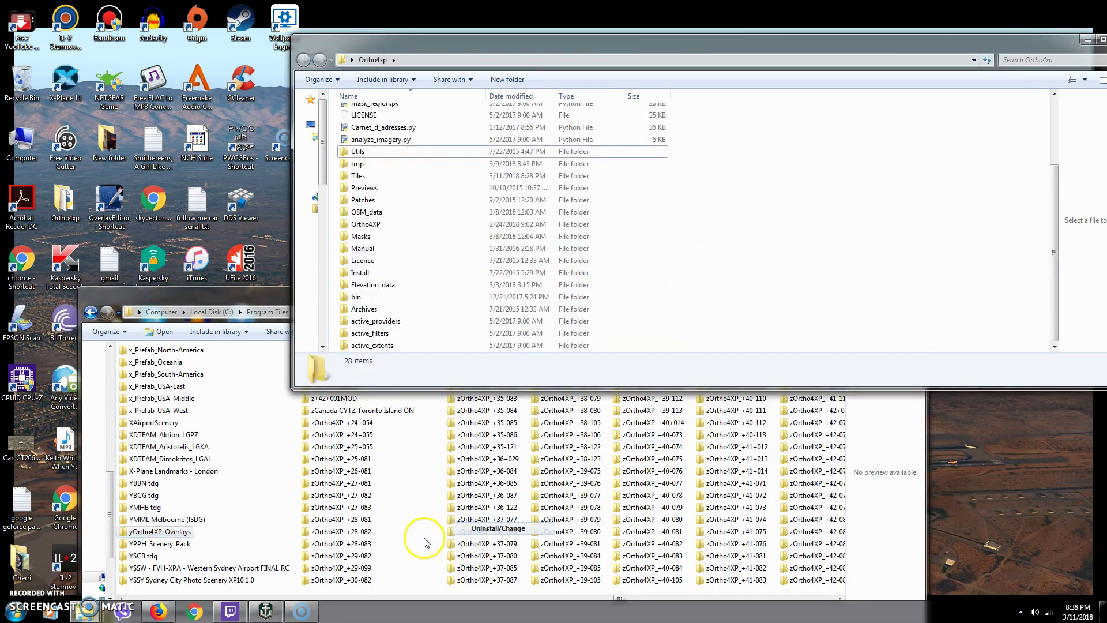
pyautogui.click(420, 535)
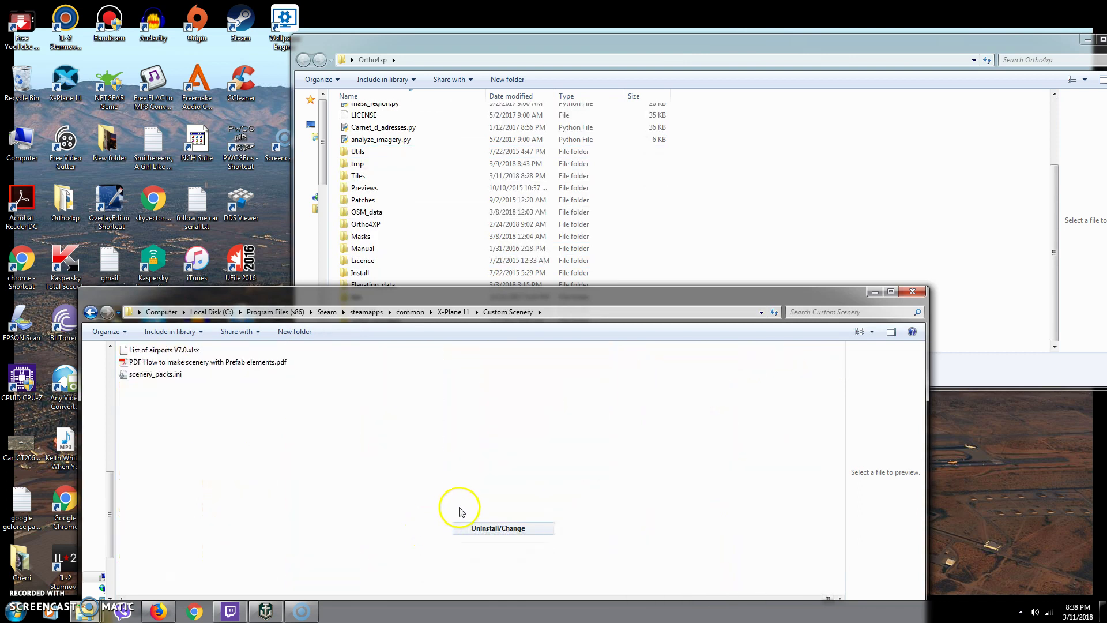
pyautogui.doubleClick(359, 176)
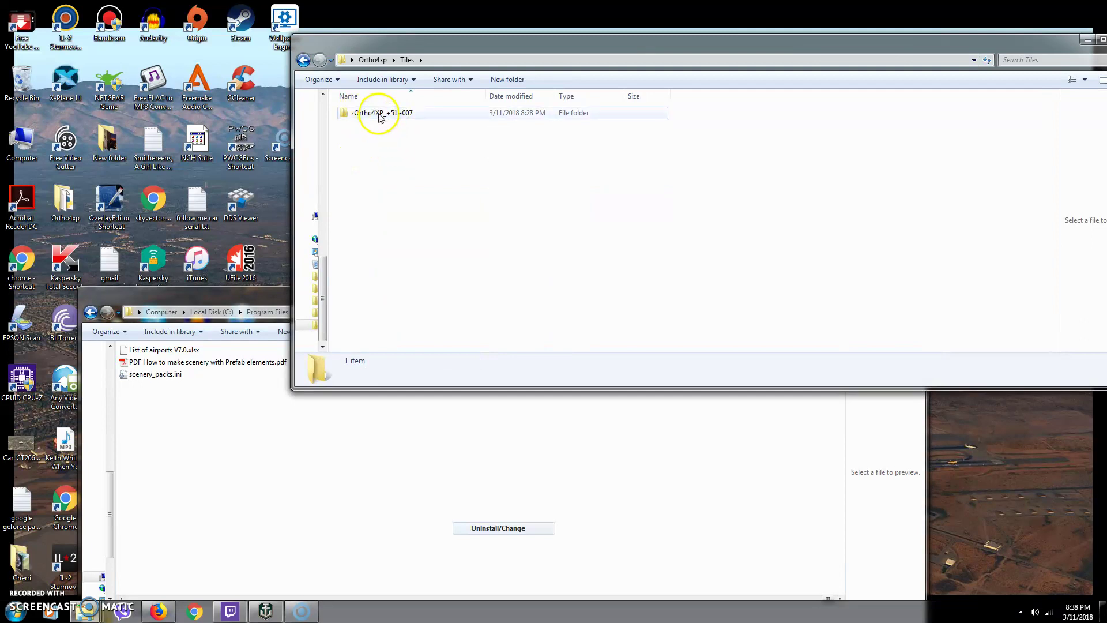
pyautogui.moveTo(379, 115); pyautogui.dragTo(195, 479)
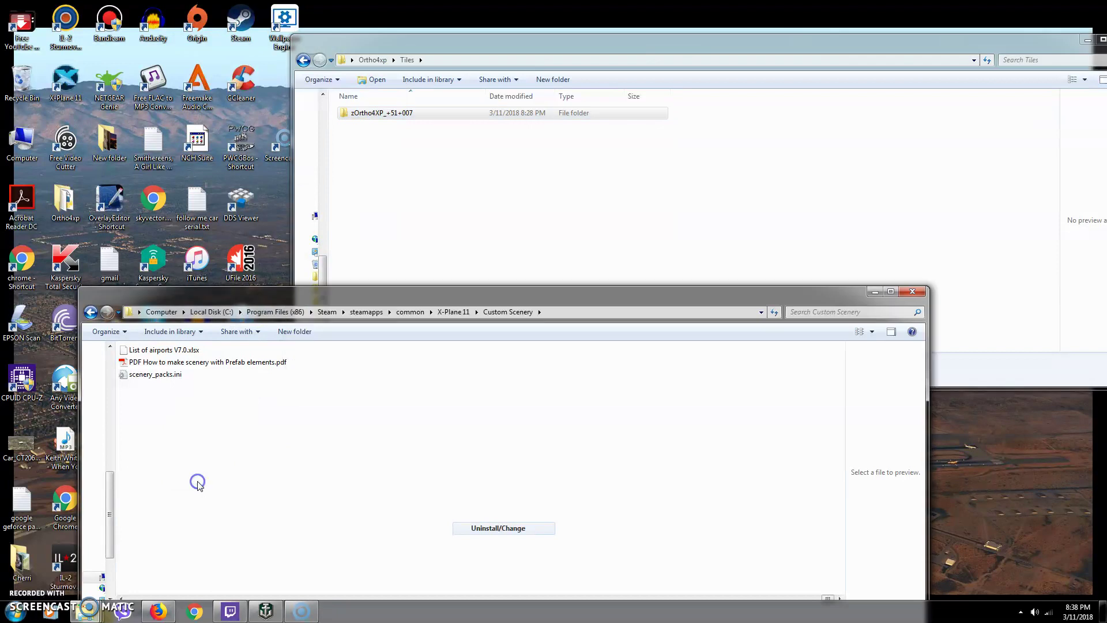
# Step: Go back to the Ortho4xp folder, close its window and minimize the Custom Scenery window
pyautogui.click(303, 60)
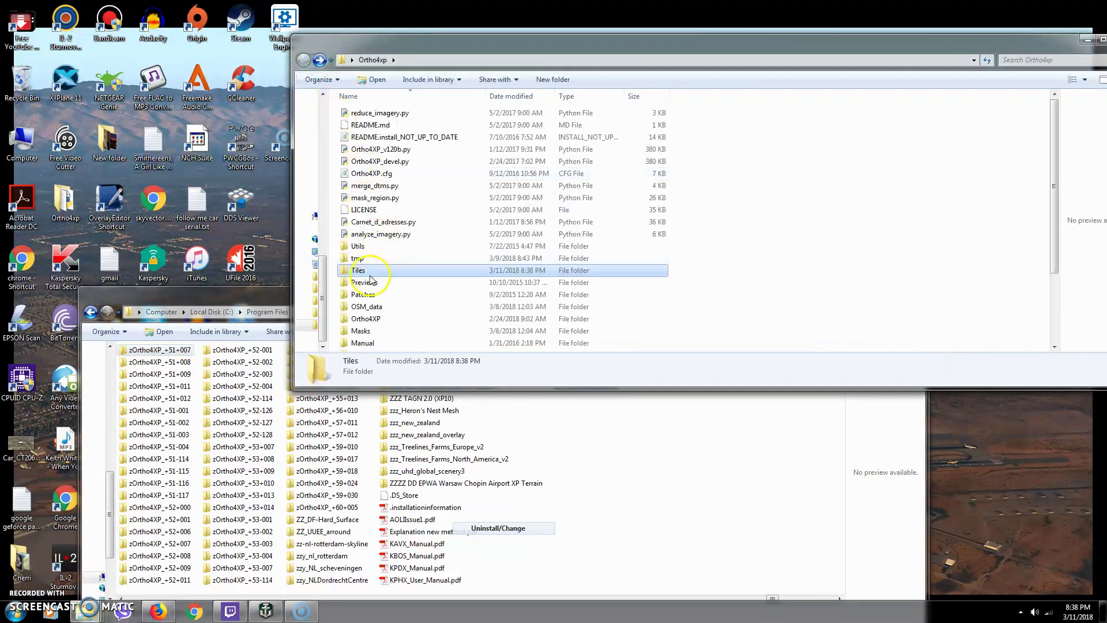
pyautogui.moveTo(376, 275)
pyautogui.click(1036, 46)
pyautogui.moveTo(1036, 46); pyautogui.dragTo(911, 51)
pyautogui.click(989, 45)
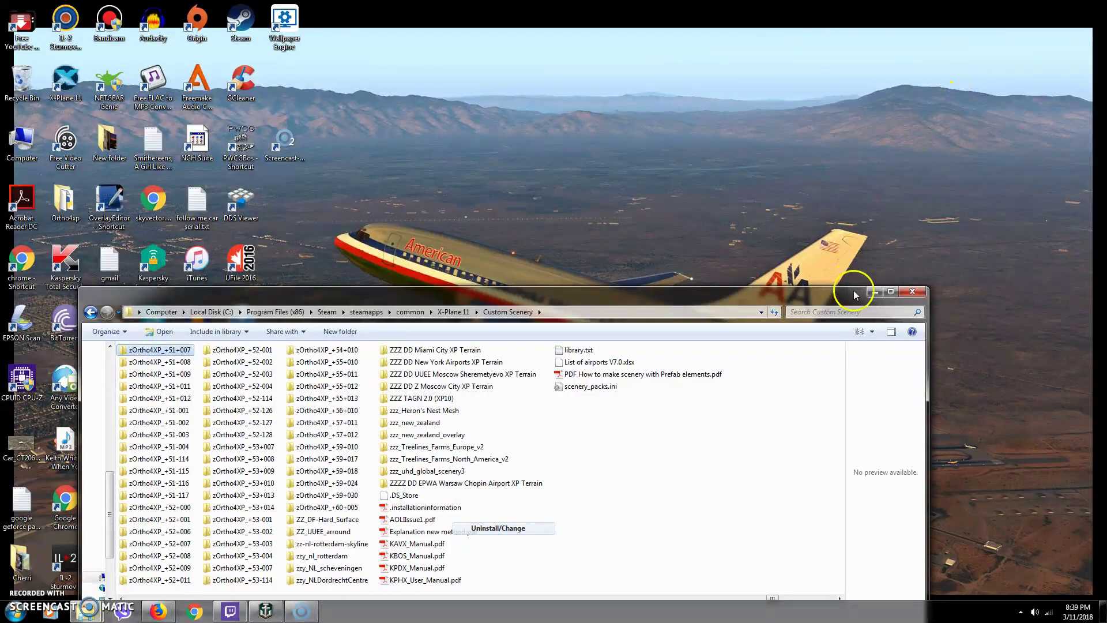
pyautogui.click(873, 292)
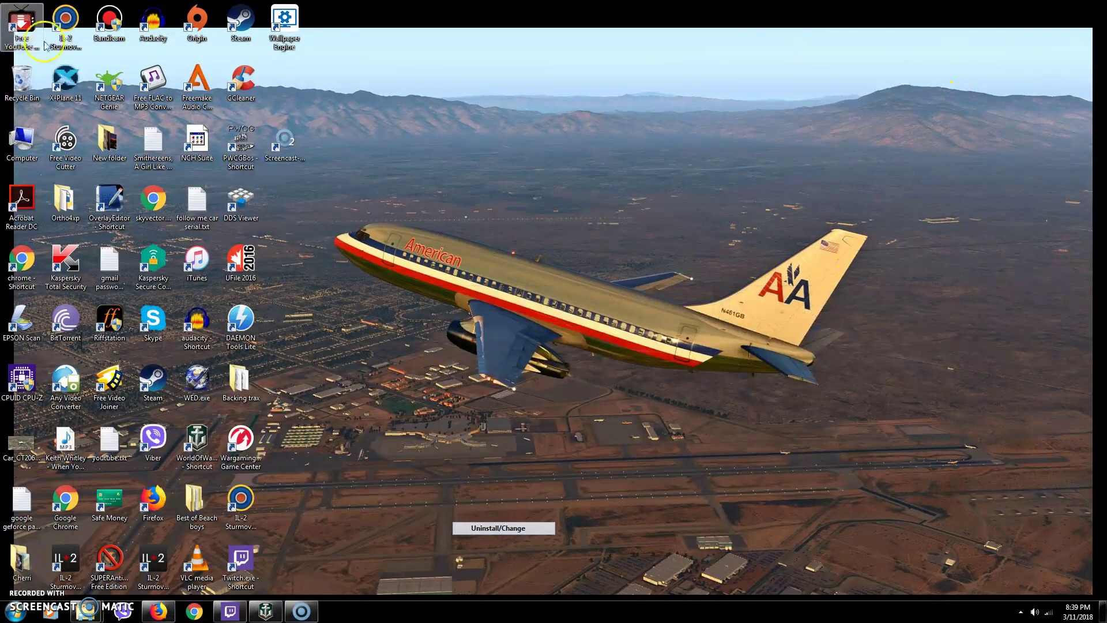
# Step: Launch X-Plane 11 and close it once the main menu has loaded
pyautogui.doubleClick(61, 78)
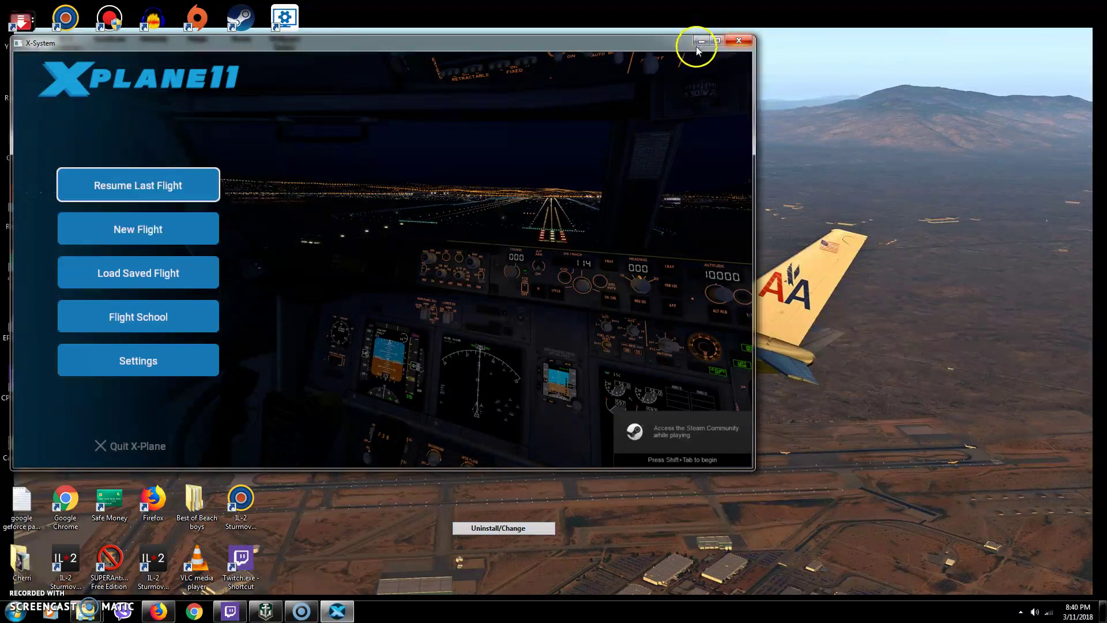
pyautogui.click(736, 42)
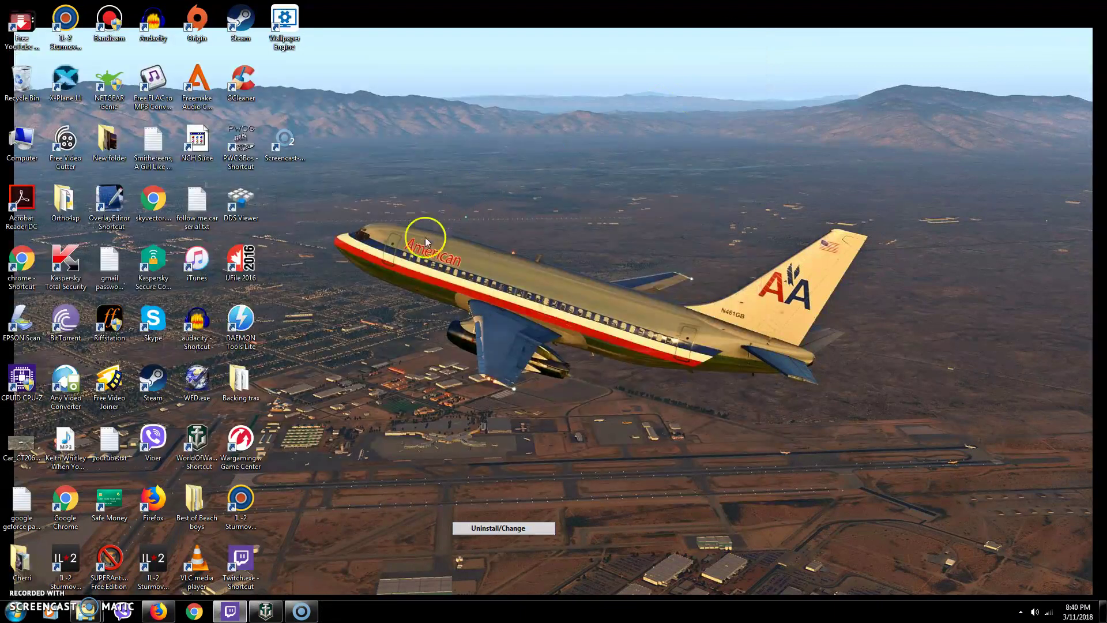
# Step: Open scenery_packs.ini from the Custom Scenery folder and maximize its window
pyautogui.moveTo(90, 607)
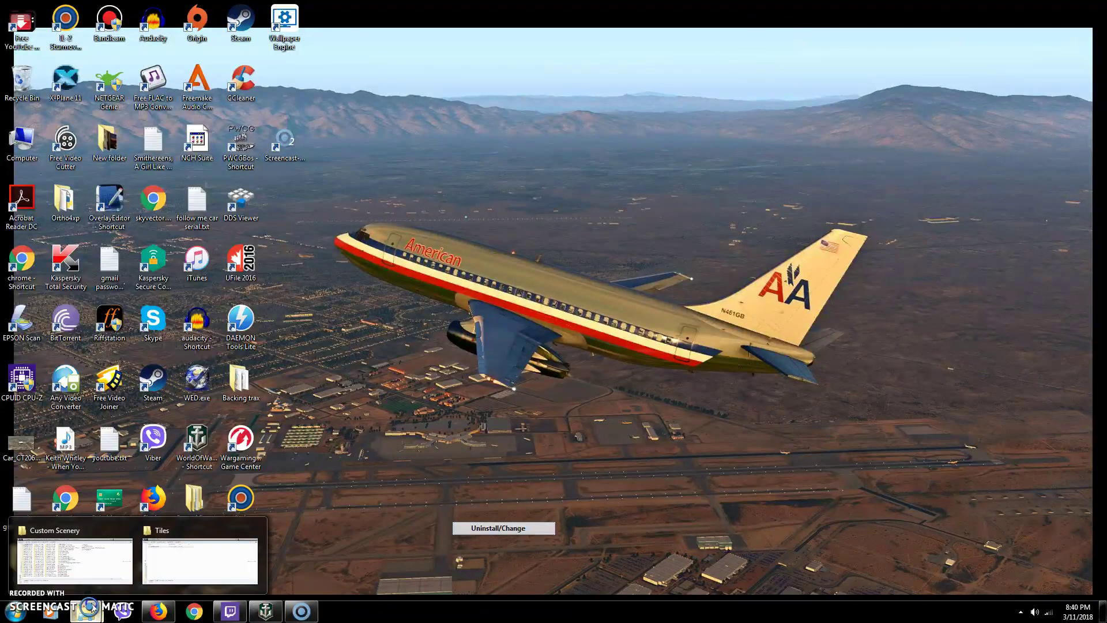
pyautogui.click(103, 568)
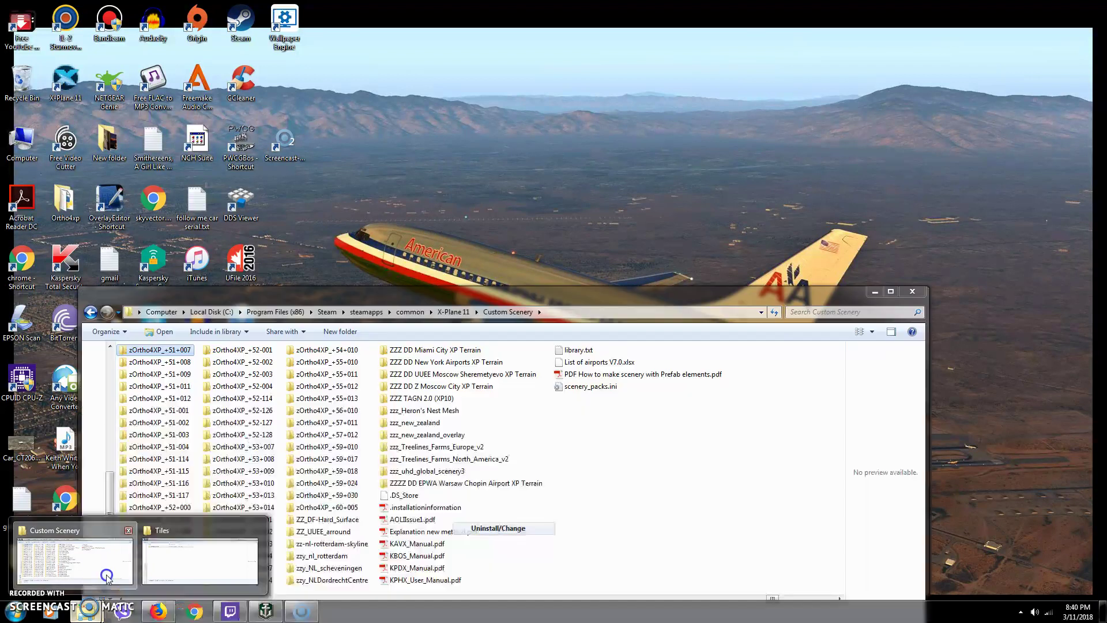
pyautogui.doubleClick(578, 387)
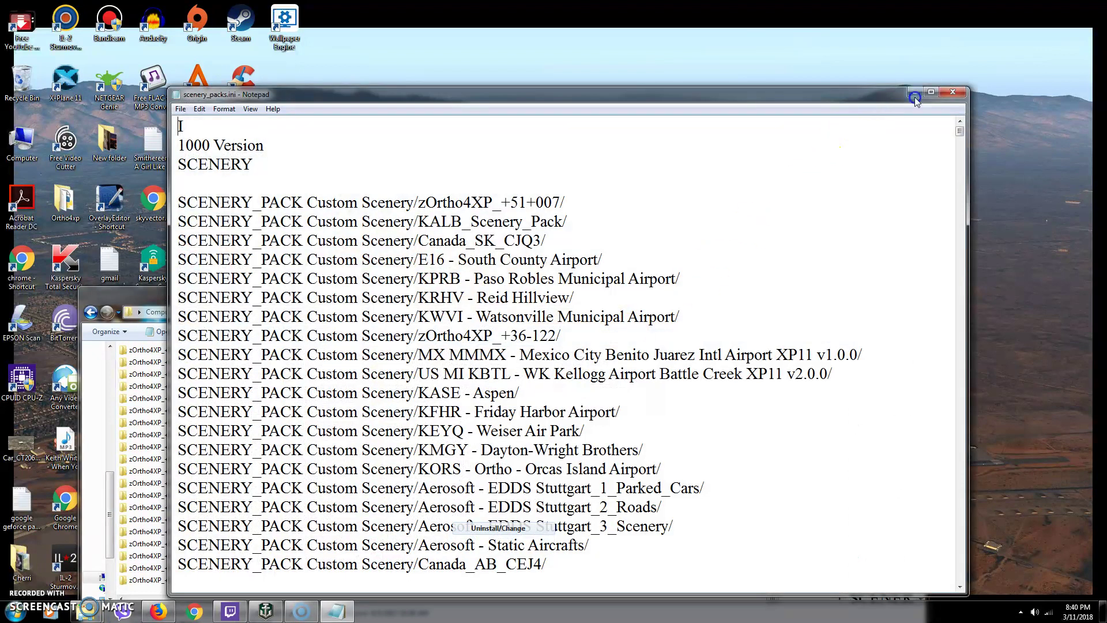
pyautogui.click(928, 84)
pyautogui.click(931, 93)
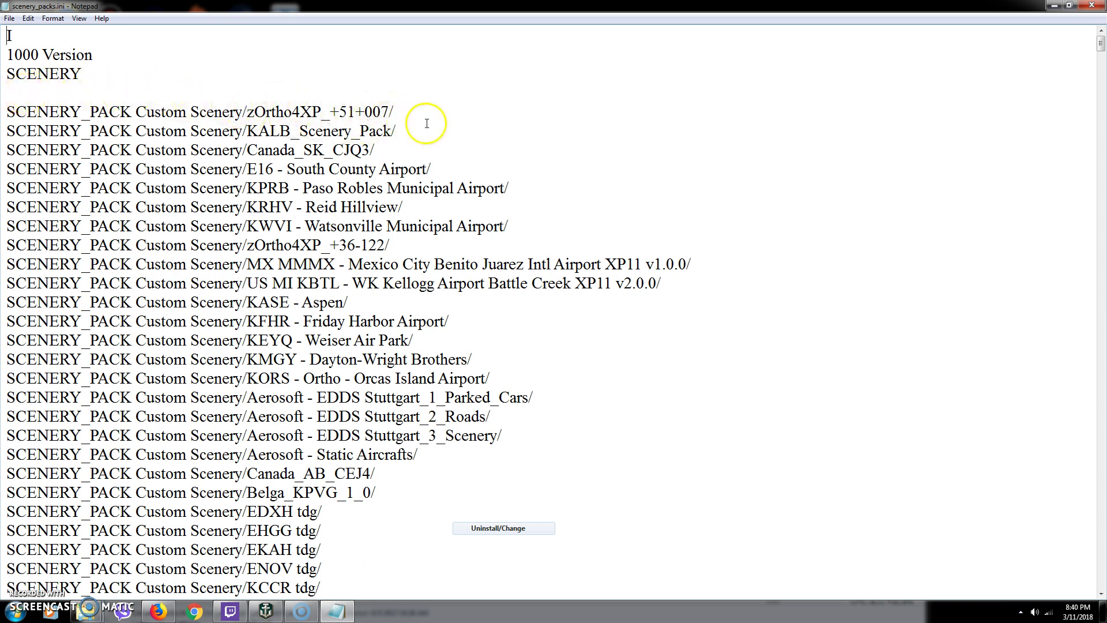
# Step: Cut the zOrtho4XP_+51+007 entry from the start of the scenery list and remove the blank line above the KALB_Scenery_Pack entry
pyautogui.click(401, 110)
pyautogui.moveTo(401, 110); pyautogui.dragTo(163, 100)
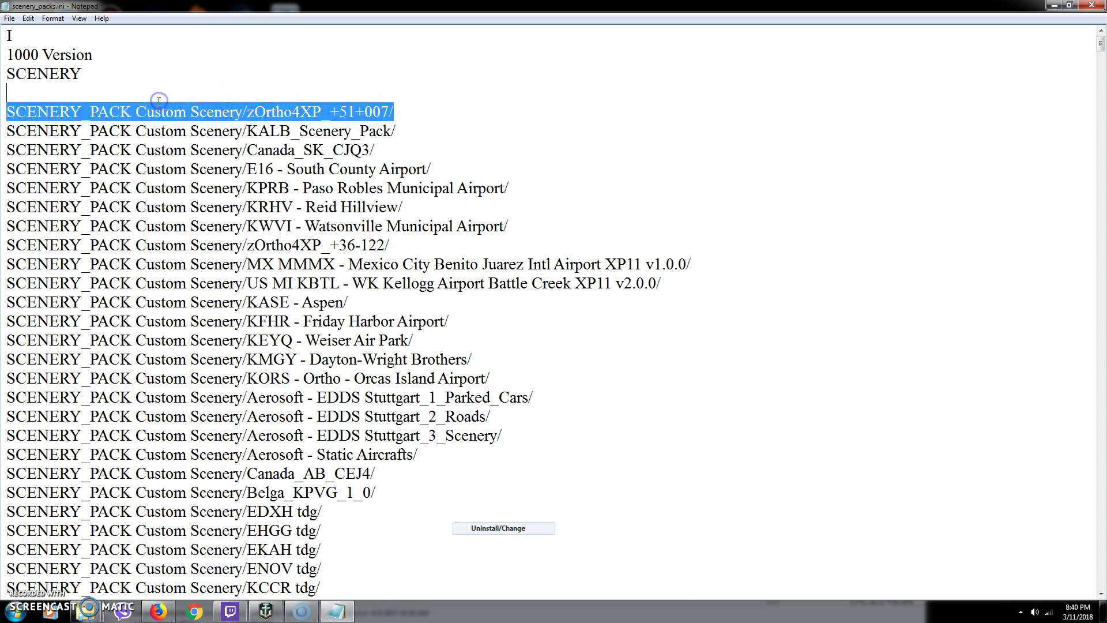
pyautogui.rightClick(151, 110)
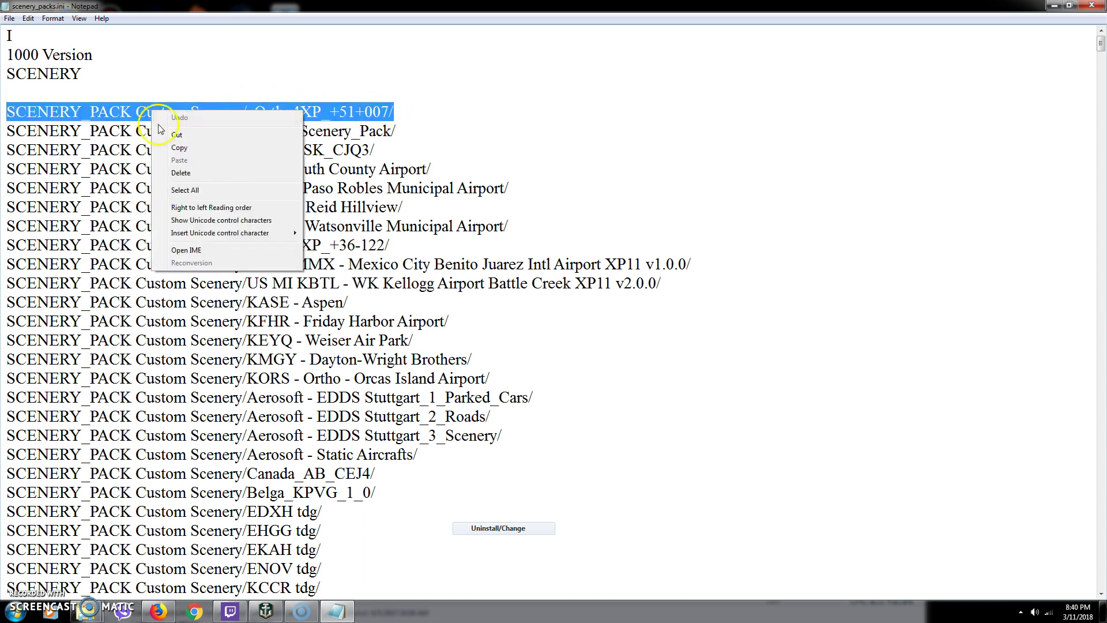
pyautogui.click(185, 138)
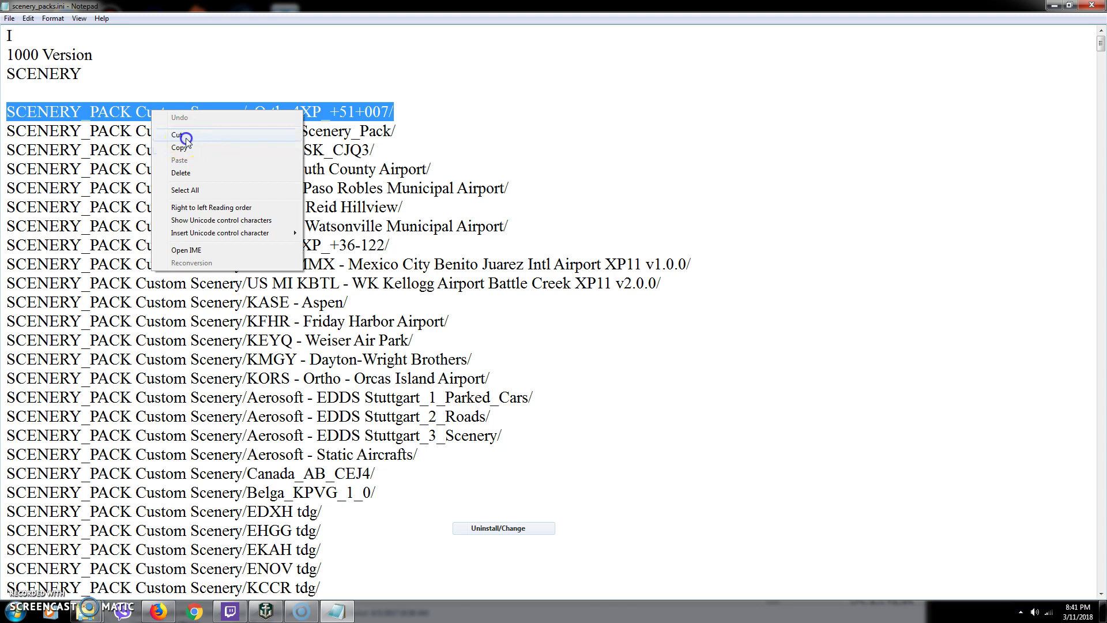
pyautogui.click(6, 109)
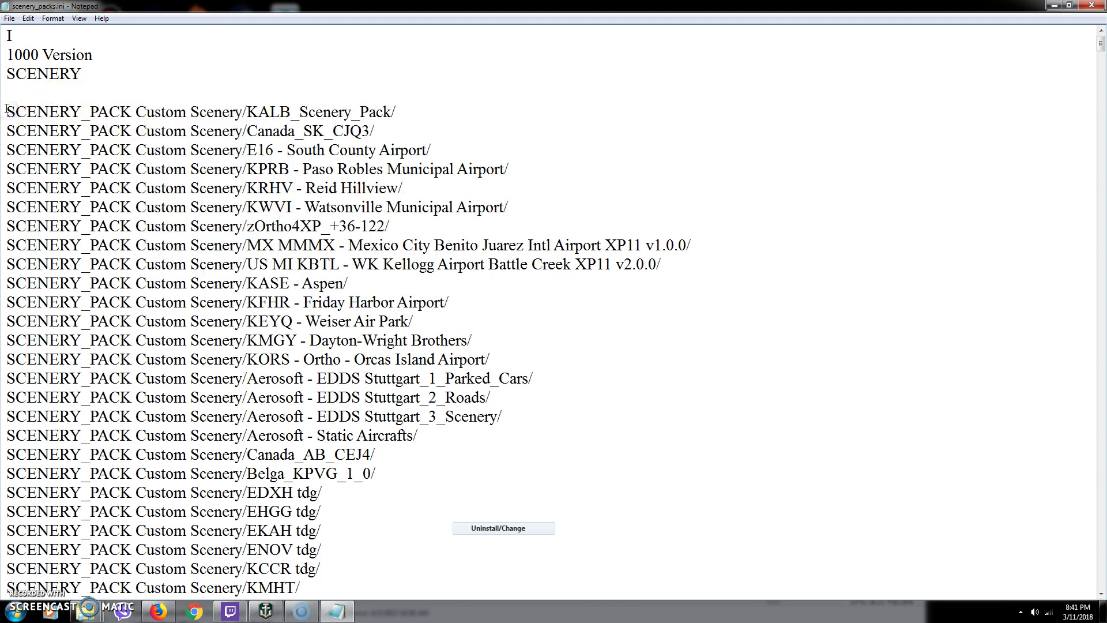
pyautogui.press('BackSpace')
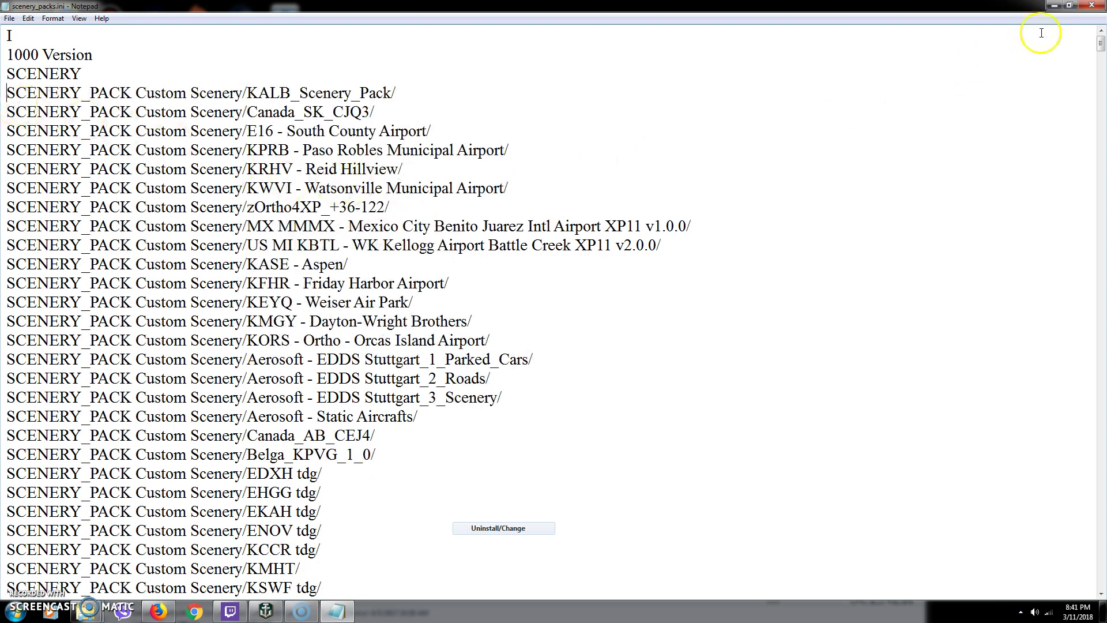
# Step: Paste the cut zOrtho4XP_+51+007 entry between the VFR-Objects Muenchen 2.0 and zOrtho4XP_+50-117 entries, without a blank line
pyautogui.moveTo(1102, 53); pyautogui.dragTo(1098, 436)
pyautogui.moveTo(1098, 439); pyautogui.dragTo(1098, 447)
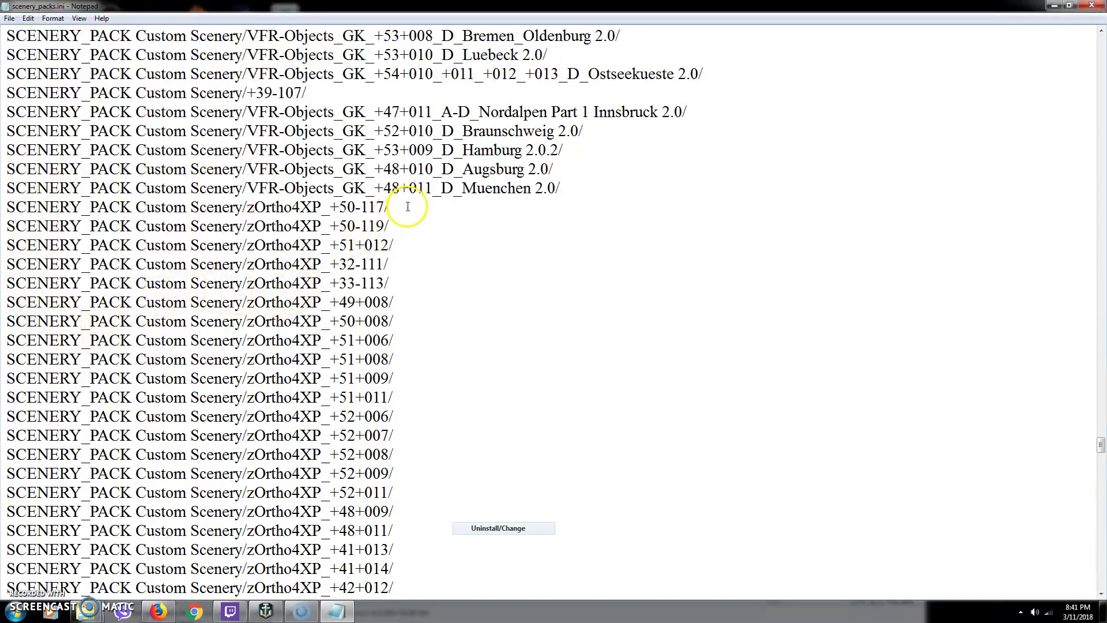
pyautogui.click(580, 186)
pyautogui.press('Return')
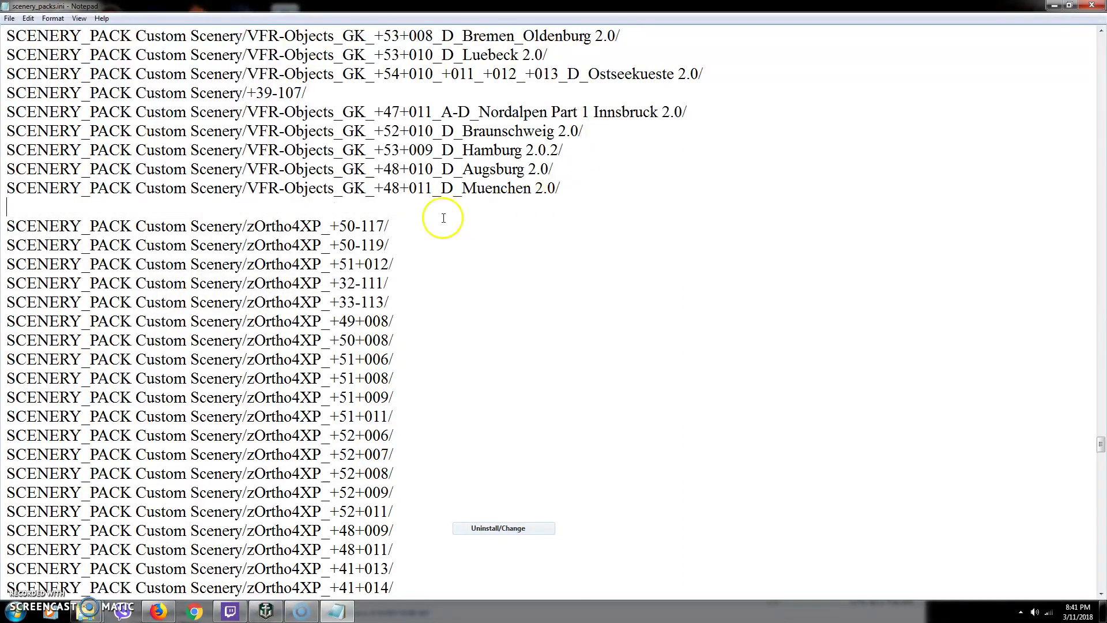
pyautogui.rightClick(167, 207)
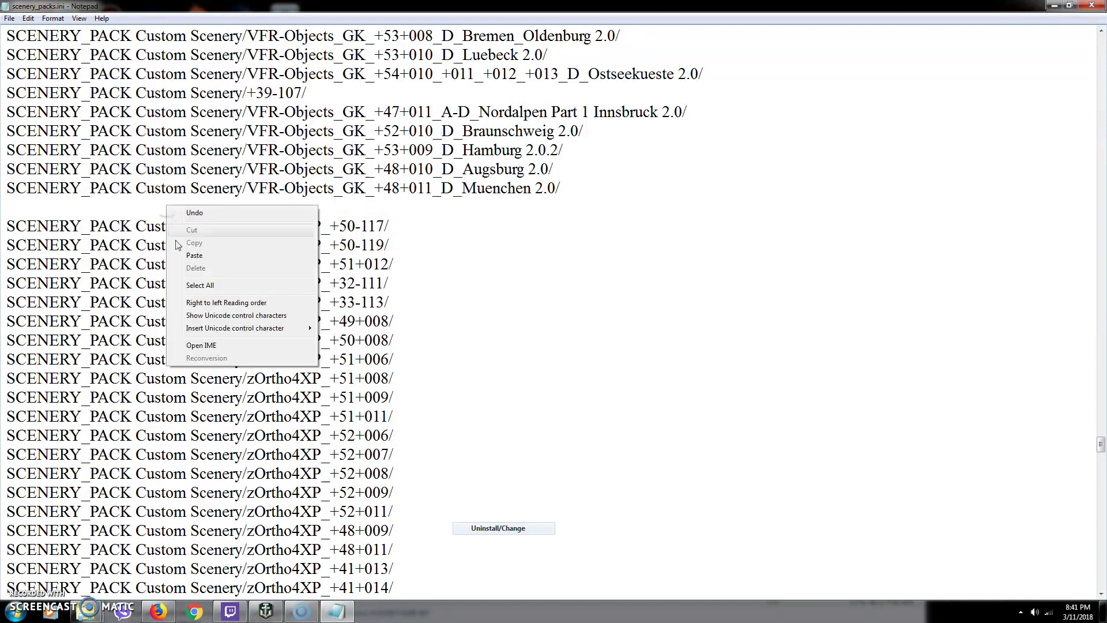
pyautogui.click(192, 255)
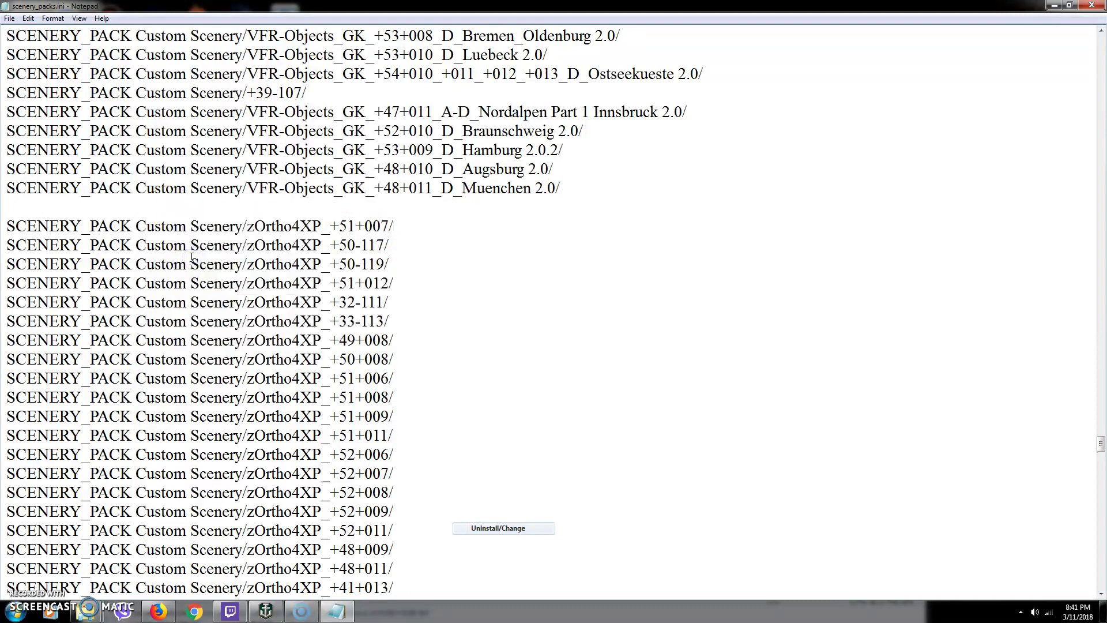
pyautogui.click(6, 218)
pyautogui.press('BackSpace')
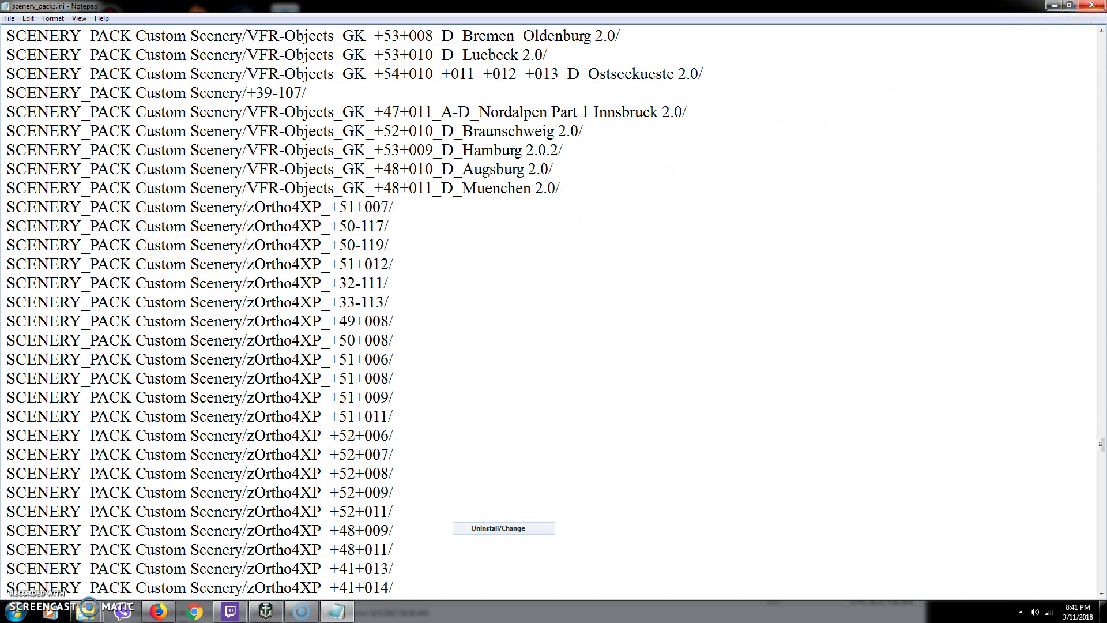
# Step: Close scenery_packs.ini with the changes saved and close the Custom Scenery folder
pyautogui.click(1092, 6)
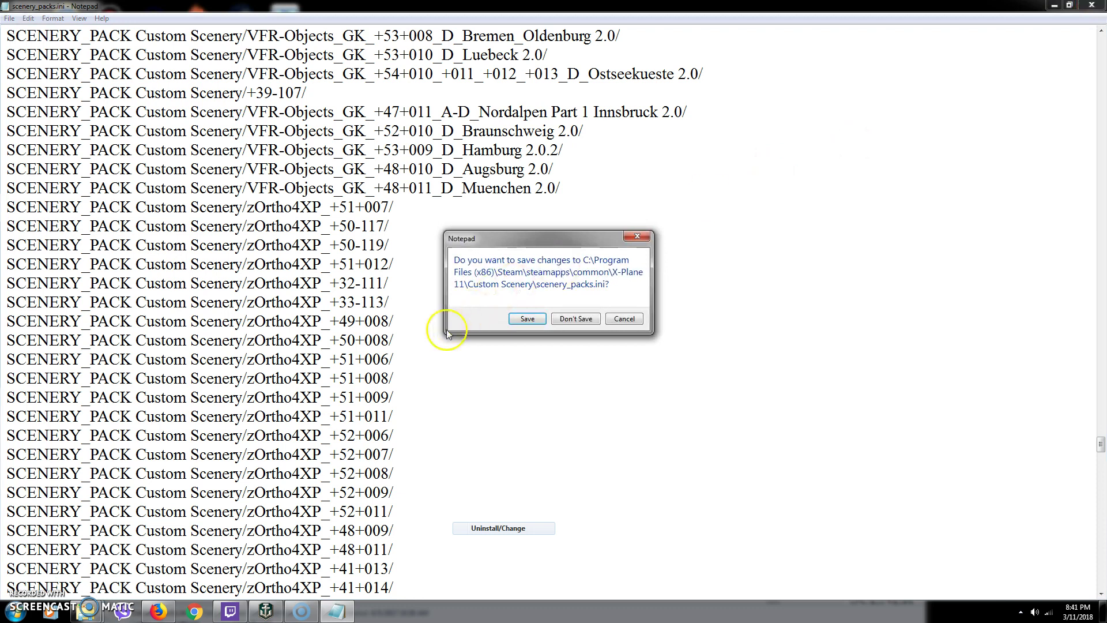
pyautogui.click(526, 319)
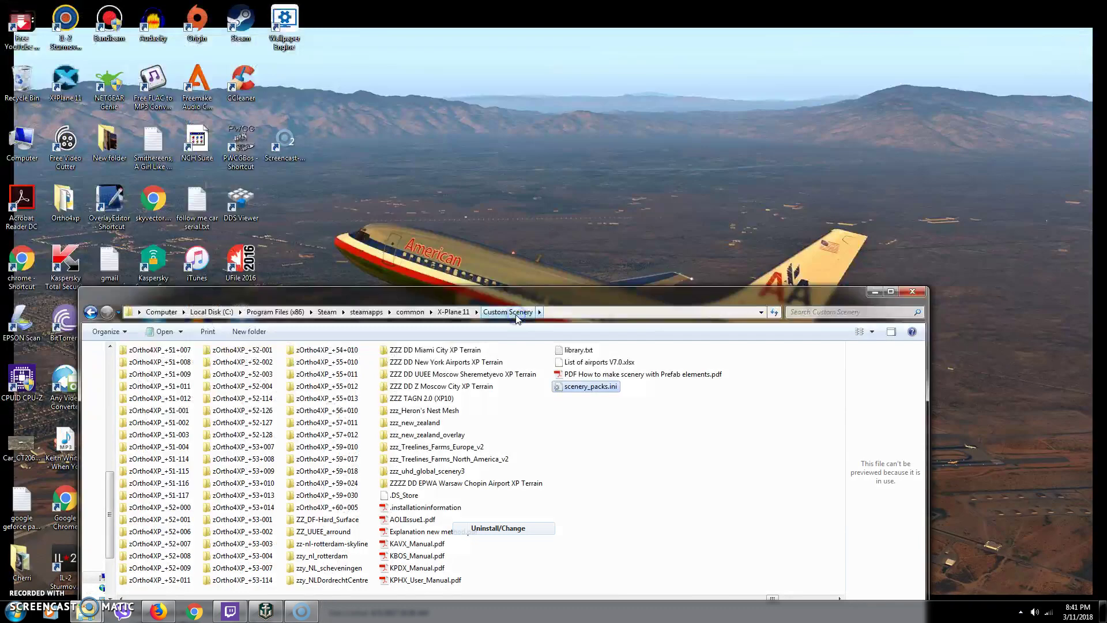
pyautogui.click(910, 292)
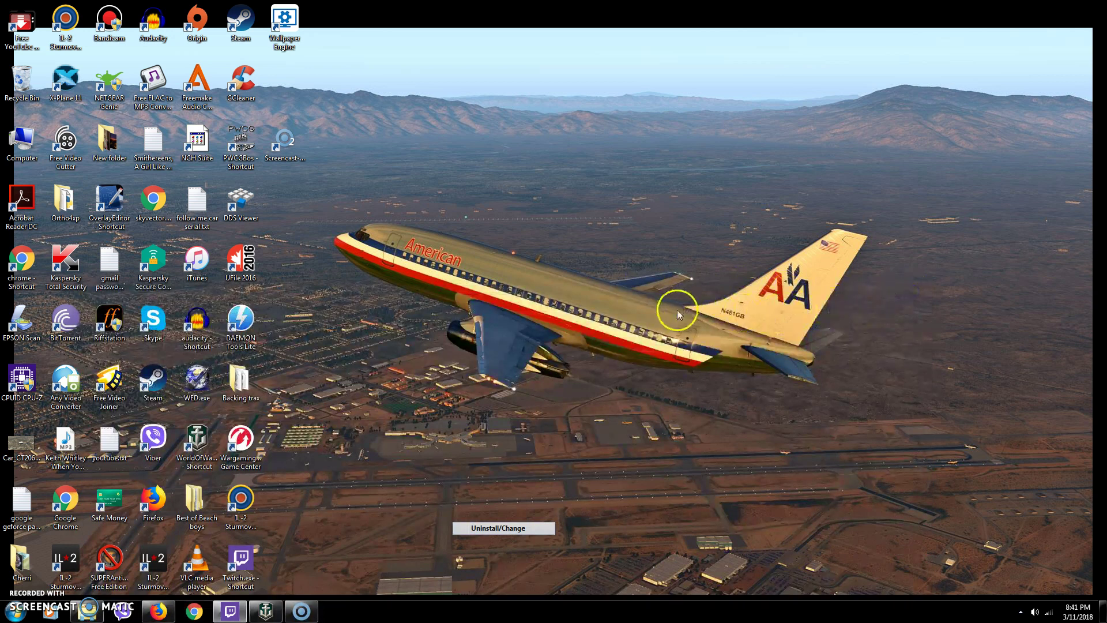